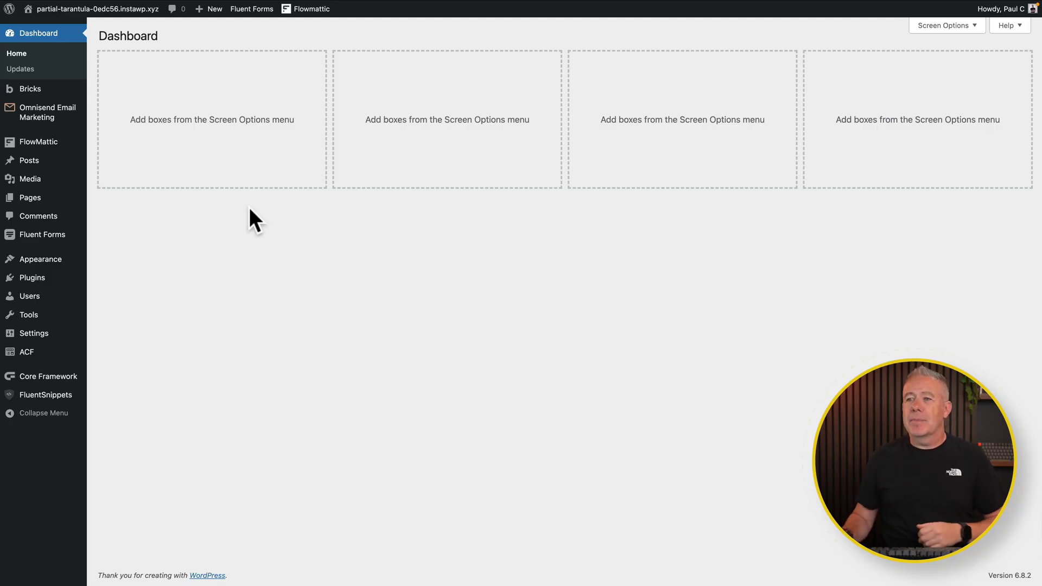
Step: Enable the Mailchimp module among the Fluent Forms integrations and open its API key setting
{"action": "mouse_move", "coordinate": [59, 243]}
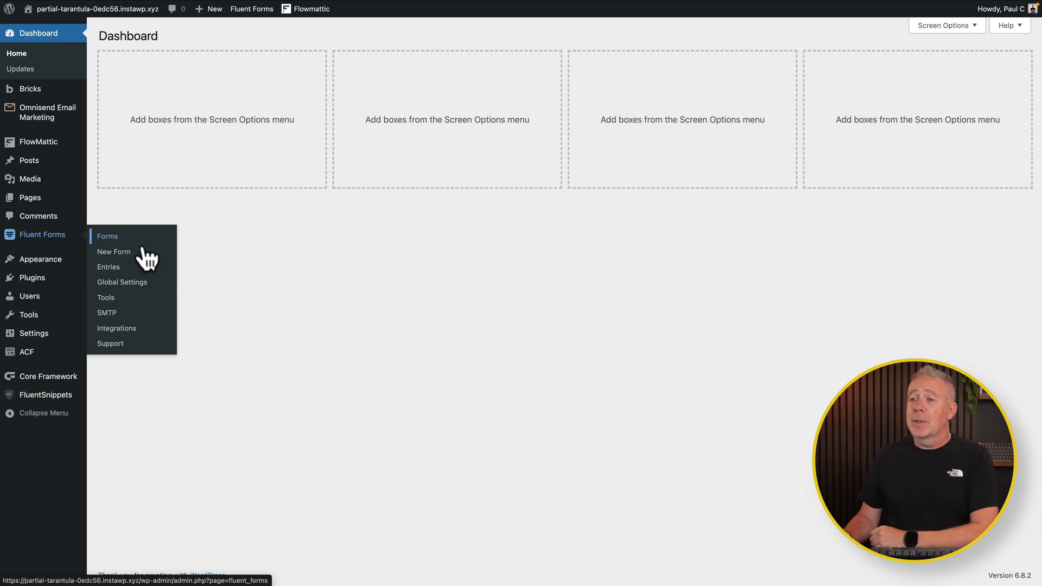
{"action": "left_click", "coordinate": [125, 328]}
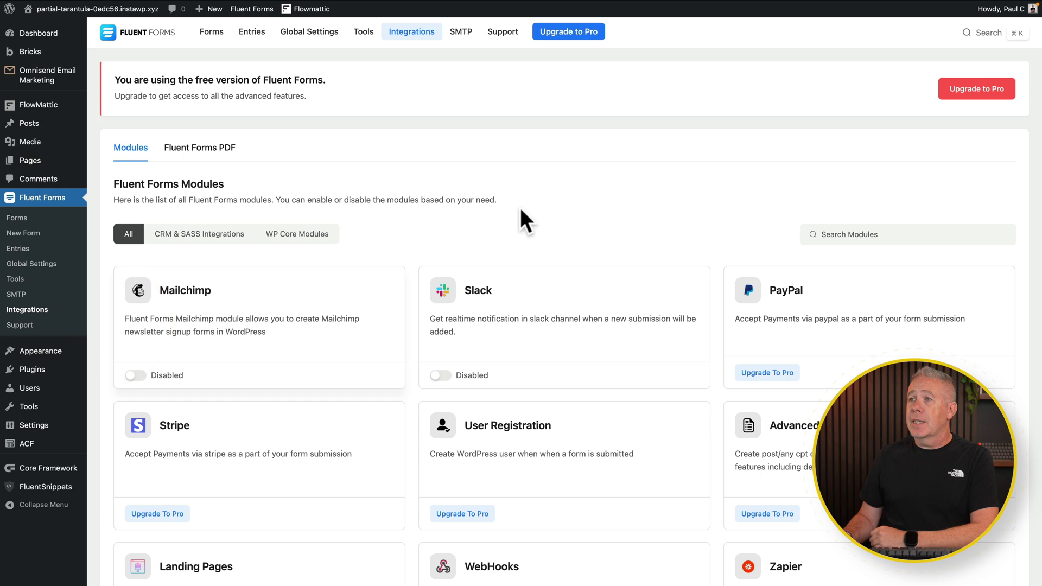
{"action": "scroll", "coordinate": [518, 198], "scroll_direction": "down", "scroll_amount": 3}
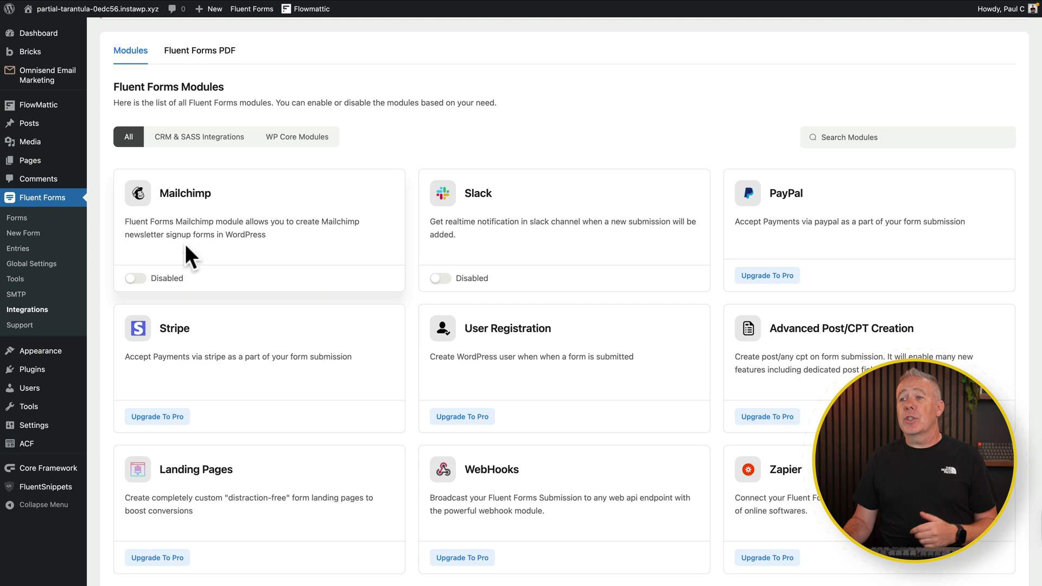
{"action": "left_click", "coordinate": [135, 279]}
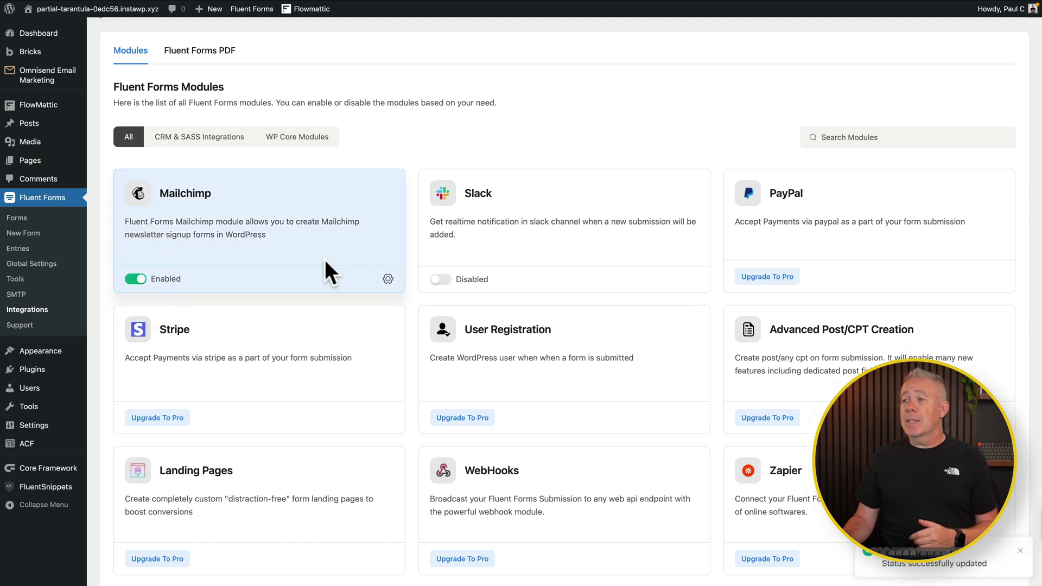
{"action": "left_click", "coordinate": [388, 279]}
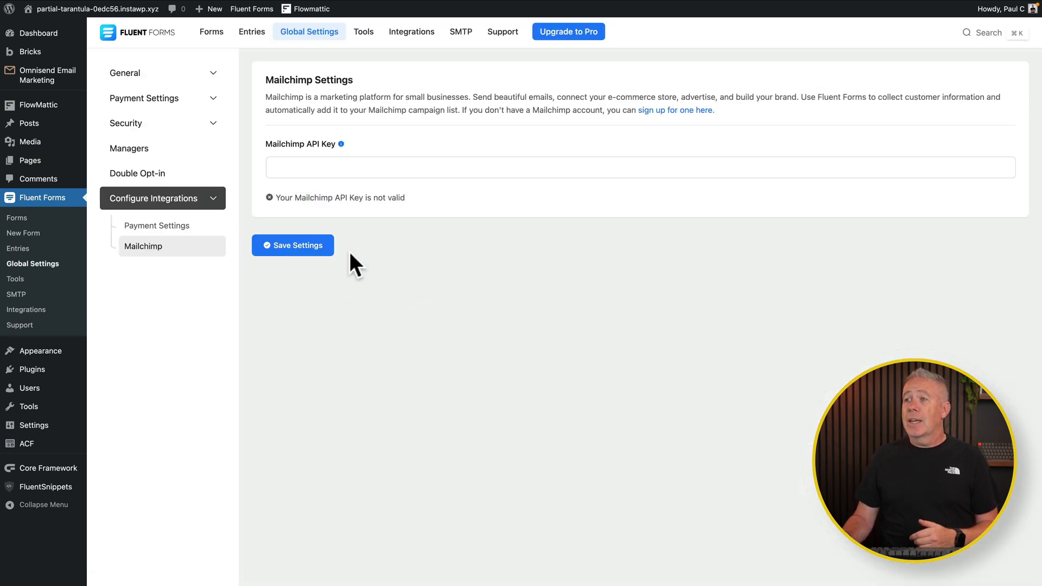
{"action": "left_click", "coordinate": [327, 165]}
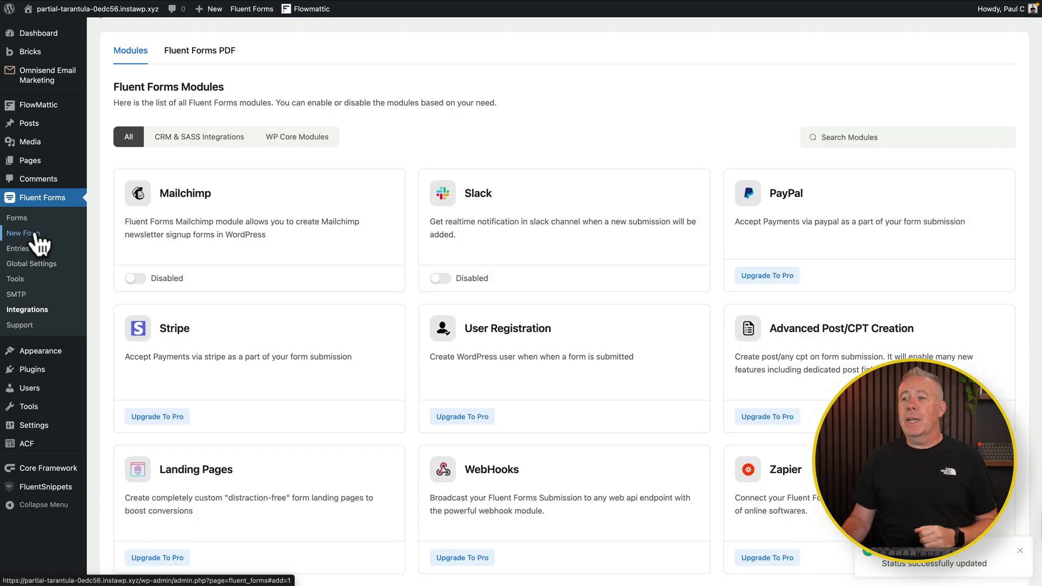
Step: Create a new blank form in Fluent Forms and add name fields and an email field
{"action": "left_click", "coordinate": [23, 233]}
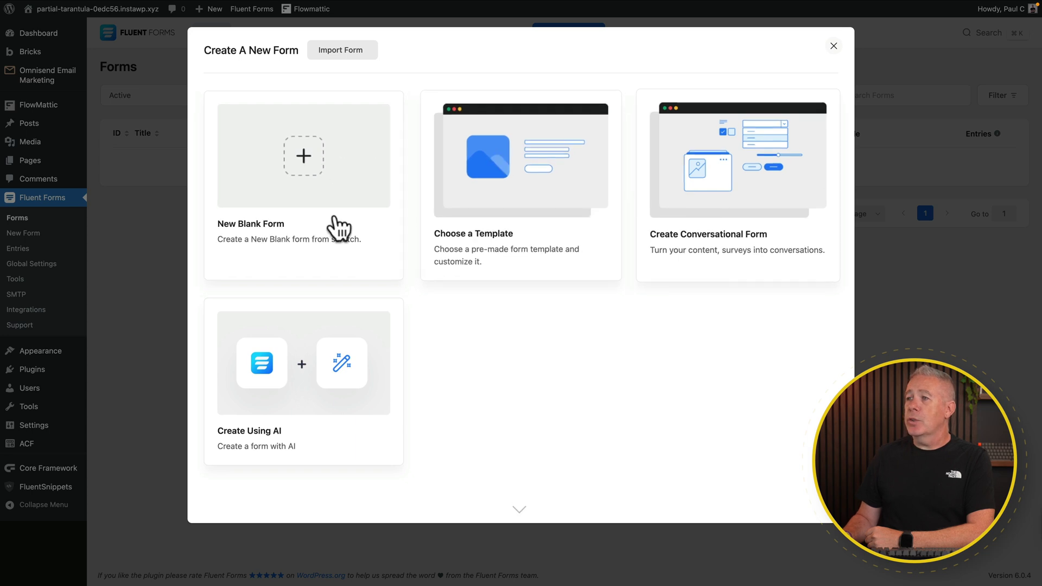
{"action": "left_click", "coordinate": [311, 159]}
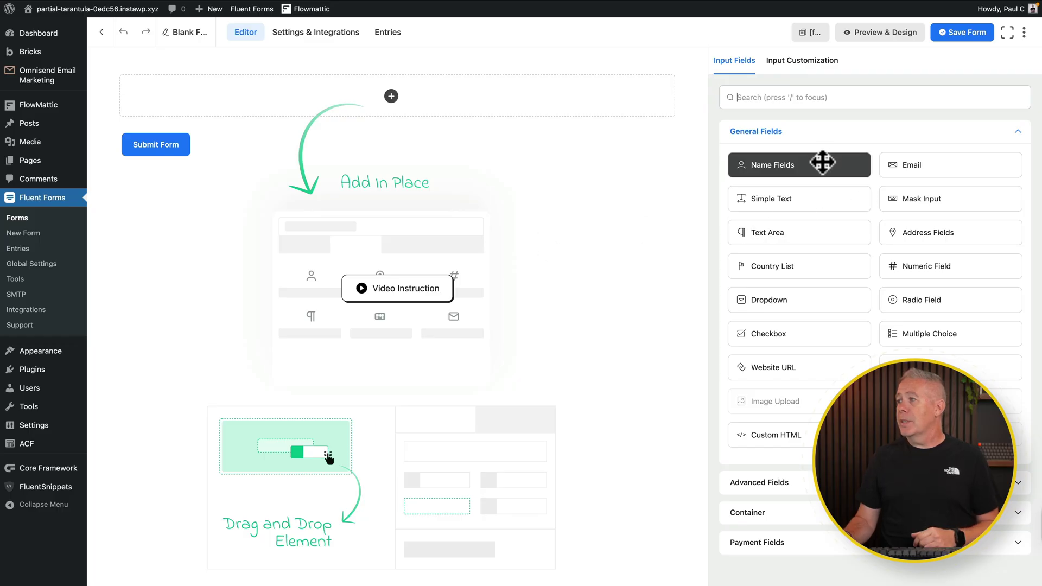
{"action": "left_click", "coordinate": [822, 163]}
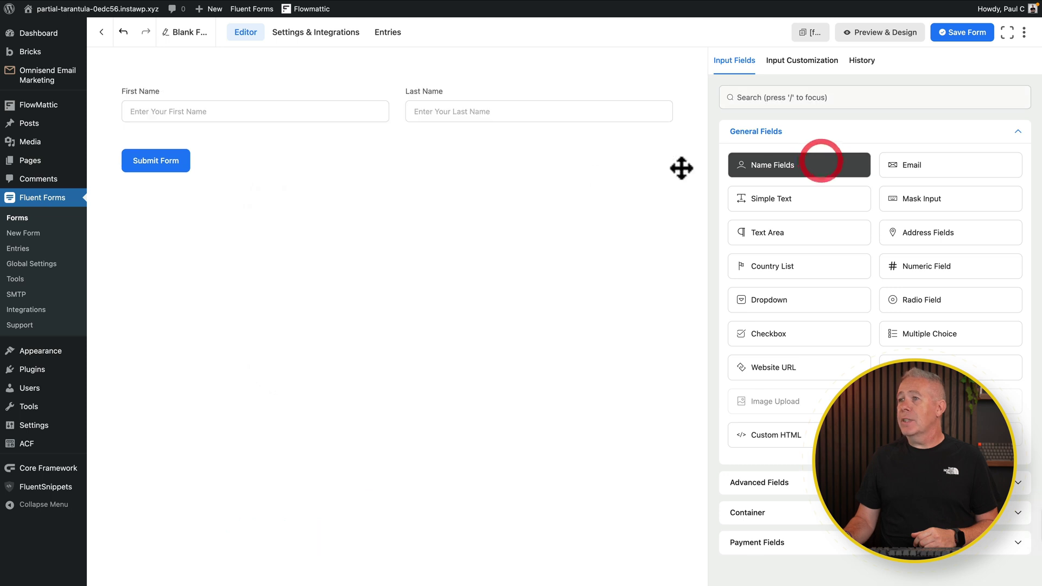
{"action": "left_click", "coordinate": [907, 166]}
Step: Remove the last name from the form's name fields, keeping only the first name
{"action": "left_click", "coordinate": [591, 88]}
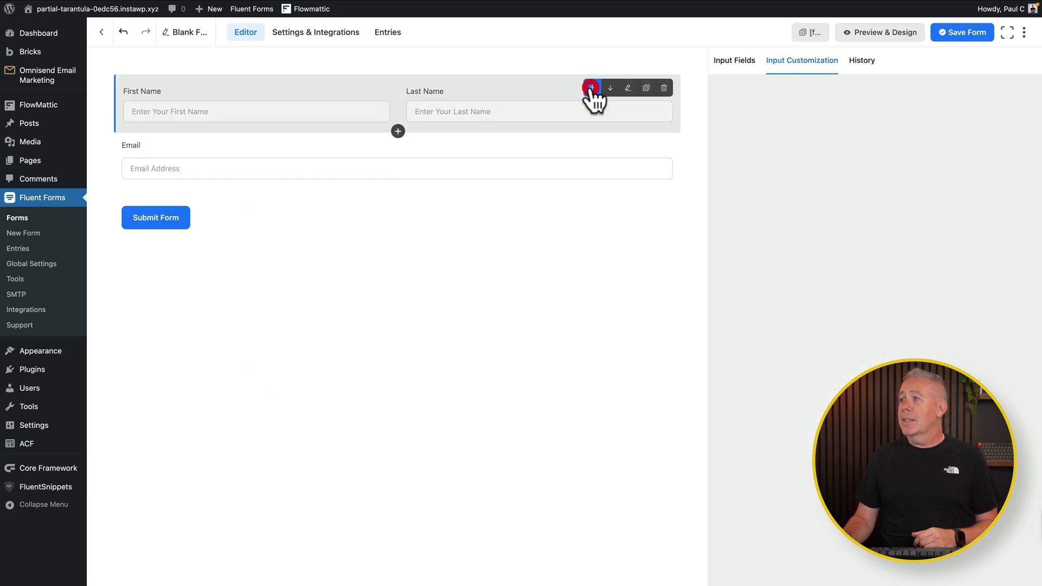
{"action": "left_click", "coordinate": [734, 142]}
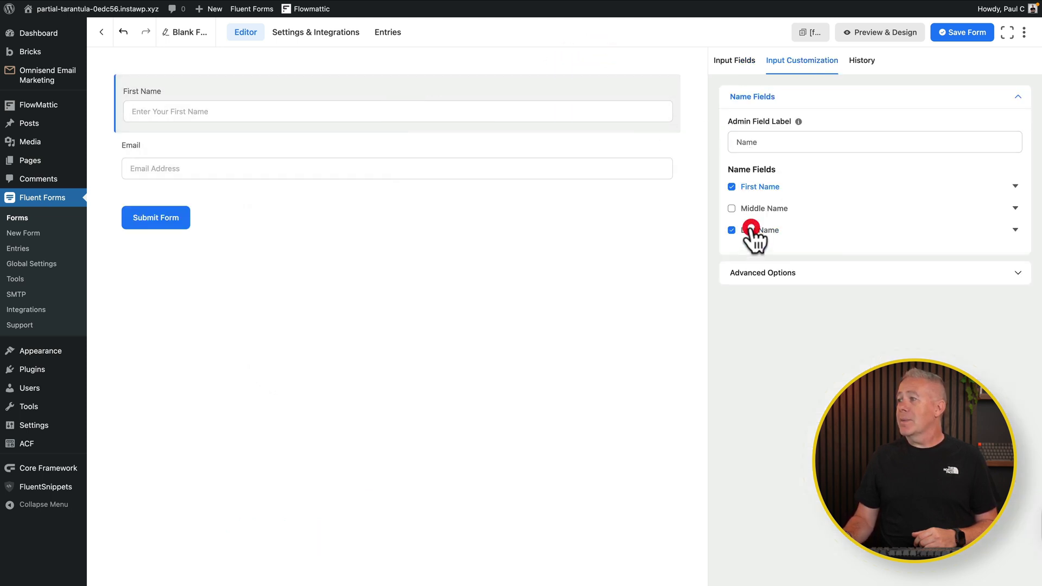
{"action": "left_click", "coordinate": [419, 214]}
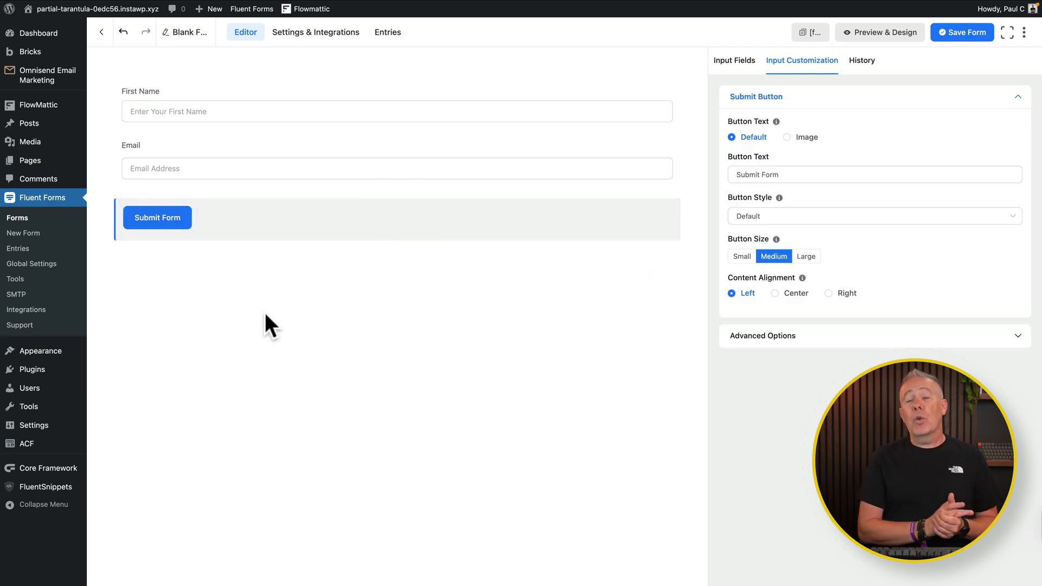
Step: Rename the form to "Subscribe Form"
{"action": "left_click", "coordinate": [734, 60]}
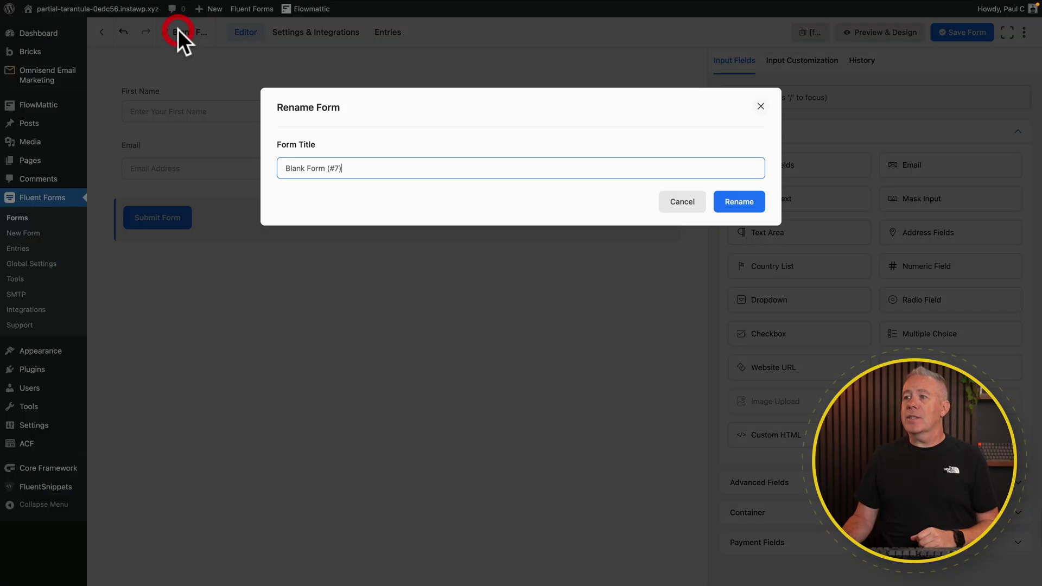
{"action": "type", "text": "Subscribe Form"}
{"action": "left_click", "coordinate": [744, 203]}
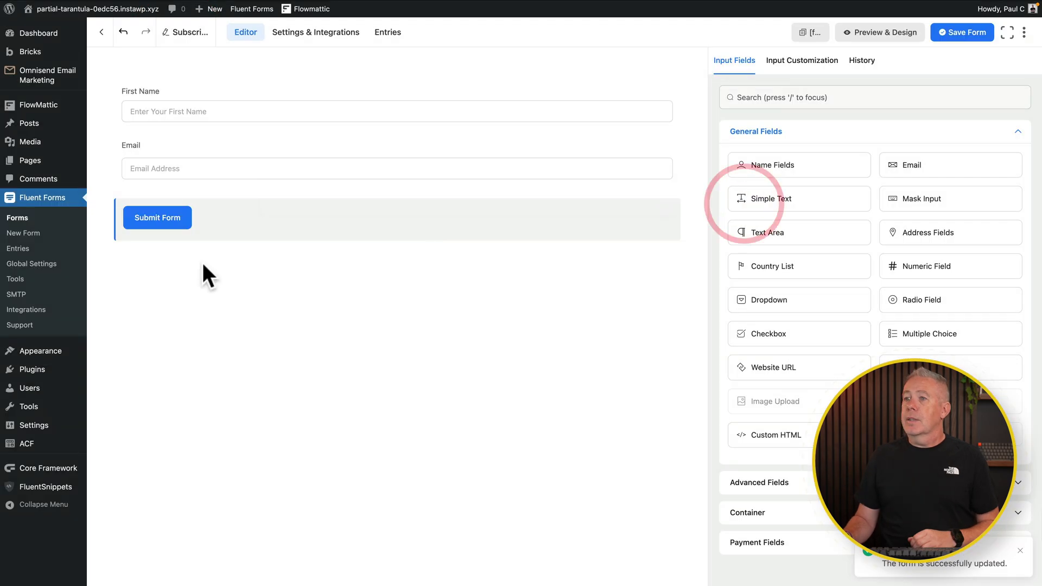
Step: Set the submit button's text to "Subscribe Now" and save the form
{"action": "left_click", "coordinate": [168, 221]}
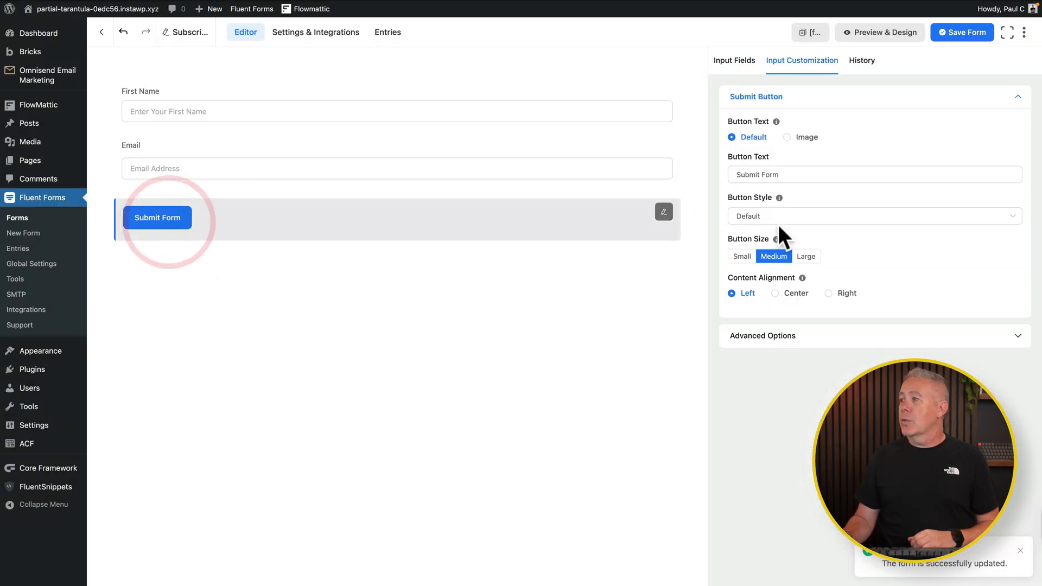
{"action": "left_click_drag", "start_coordinate": [864, 174], "coordinate": [729, 174]}
{"action": "type", "text": "Subscribe Now"}
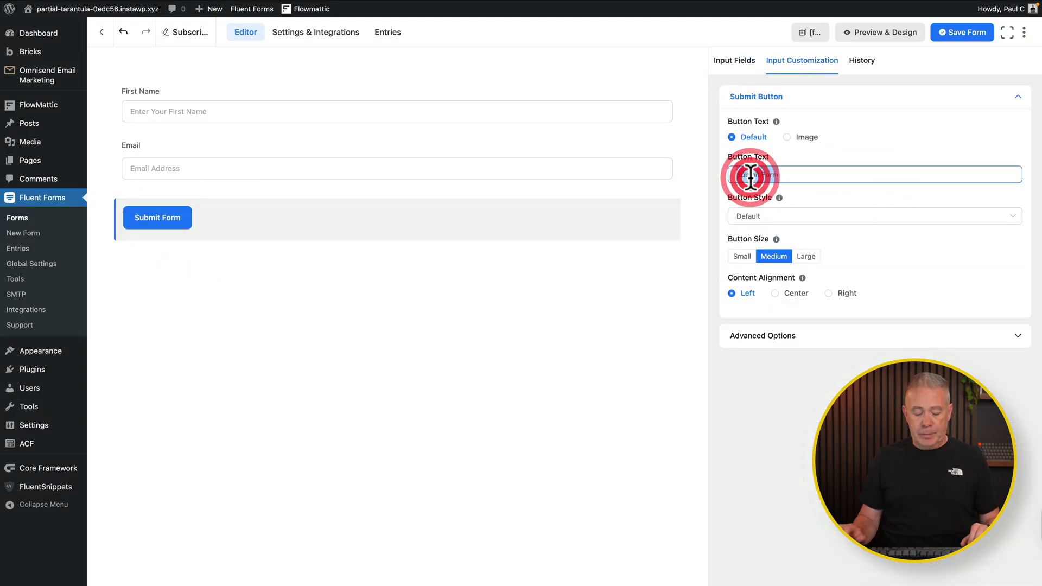
{"action": "left_click", "coordinate": [950, 33]}
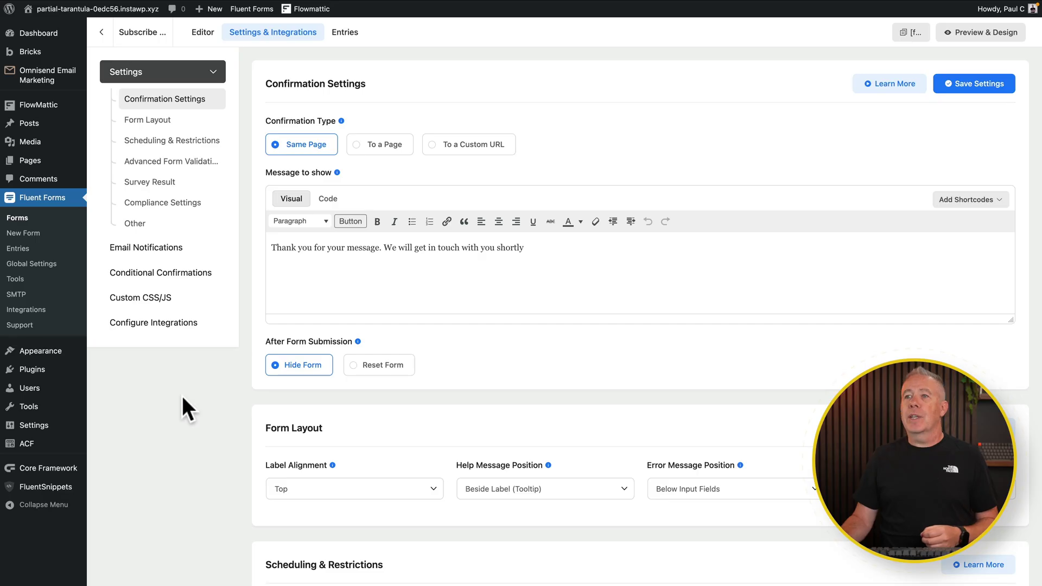
Step: View only the installed integrations in FlowMattic
{"action": "mouse_move", "coordinate": [49, 109]}
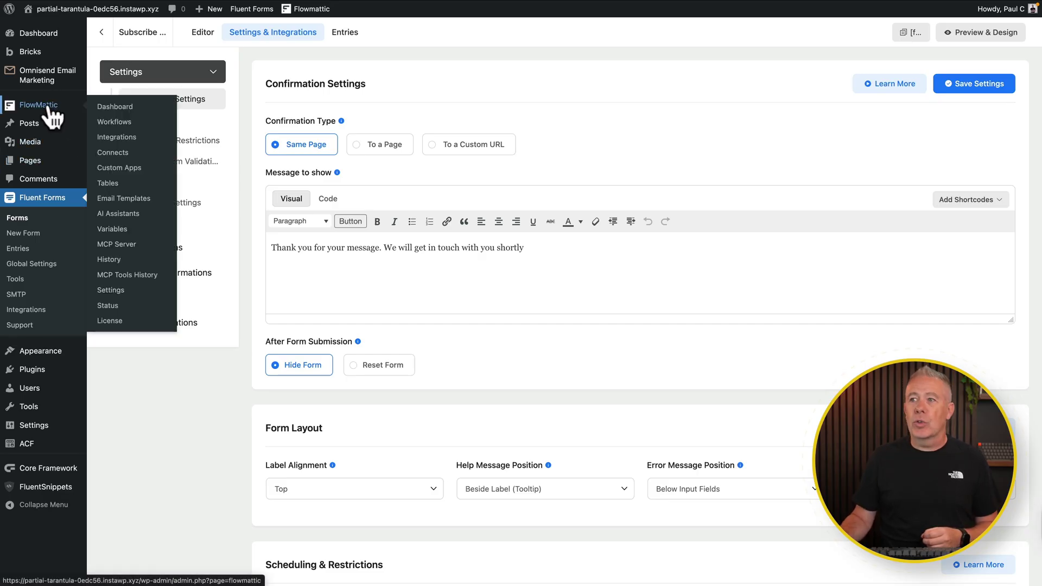
{"action": "left_click", "coordinate": [114, 140]}
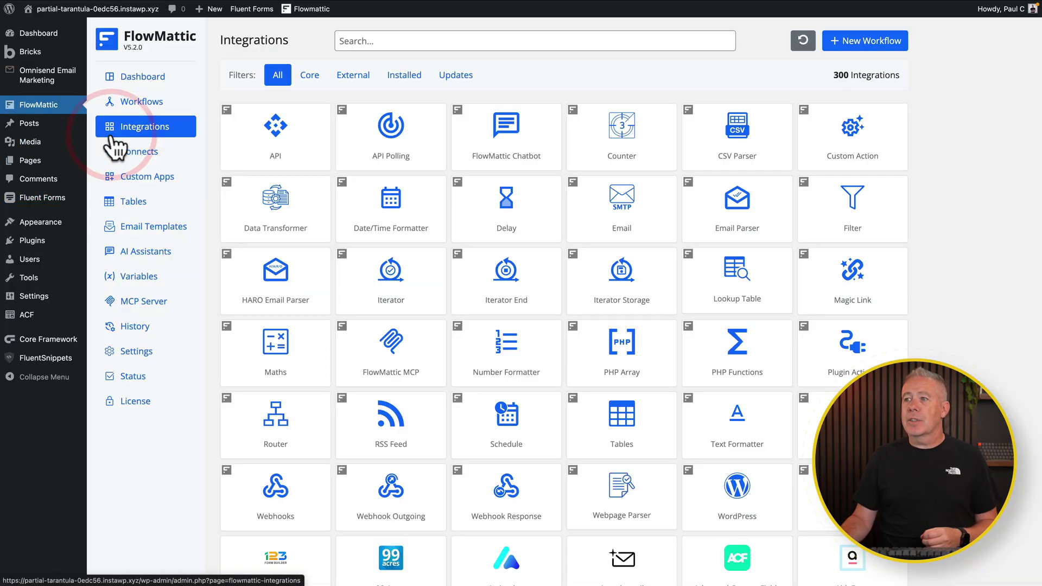
{"action": "left_click", "coordinate": [402, 75]}
{"action": "mouse_move", "coordinate": [276, 153]}
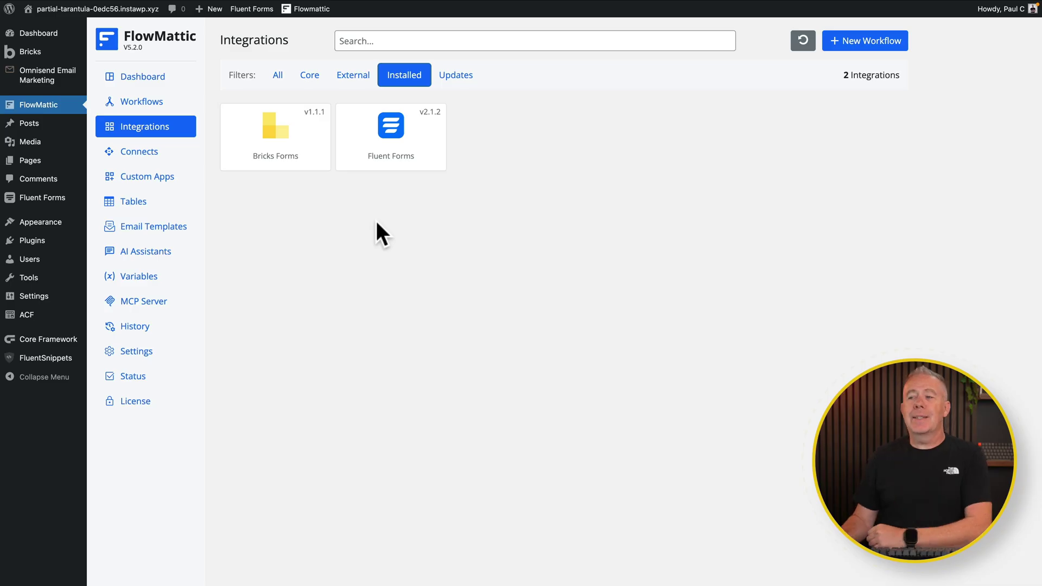
Step: Create a new FlowMattic workflow and change its trigger app to Bricks Forms
{"action": "left_click", "coordinate": [142, 100]}
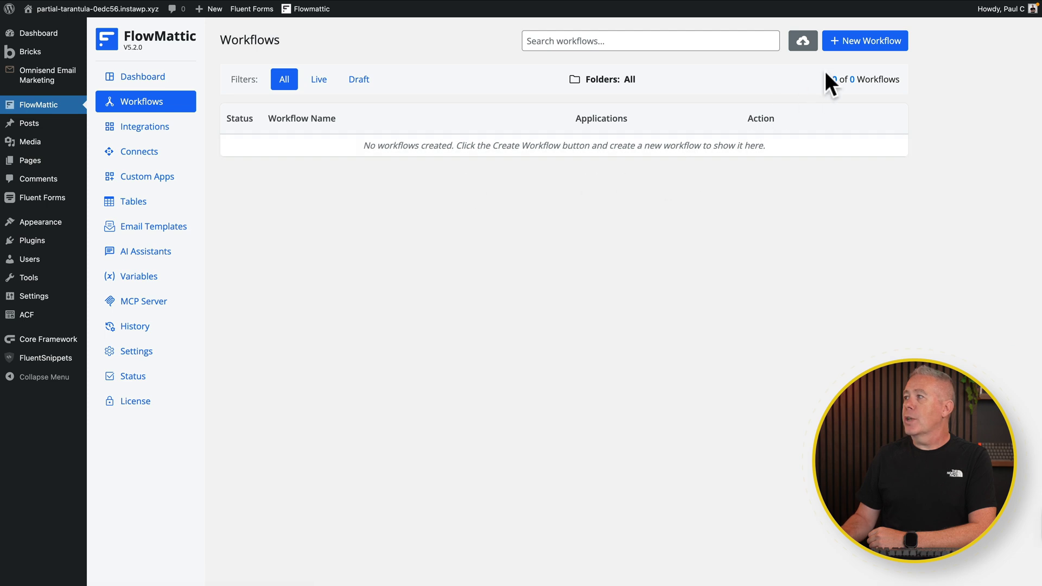
{"action": "left_click", "coordinate": [858, 39]}
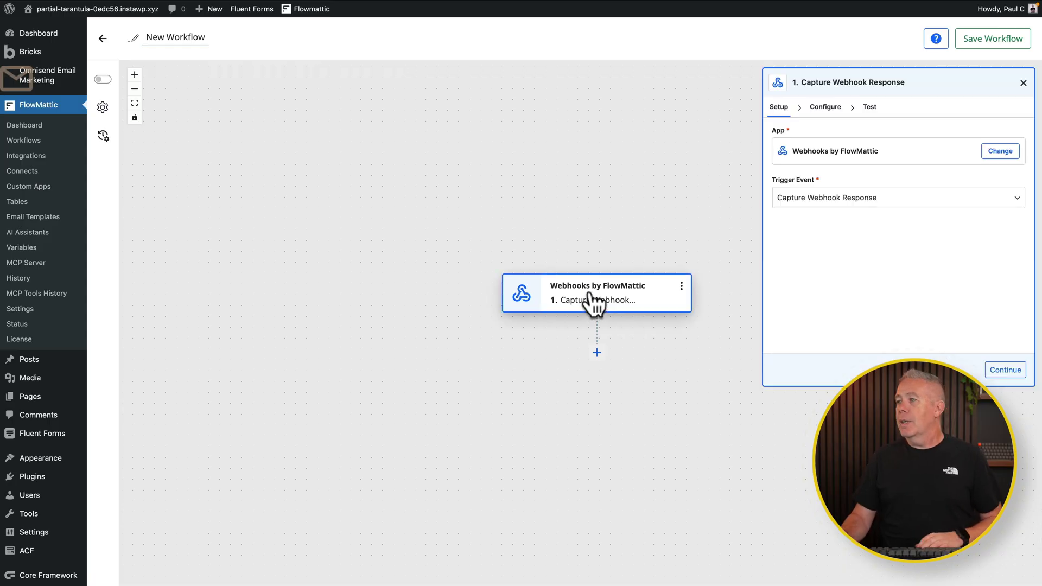
{"action": "left_click", "coordinate": [1002, 151]}
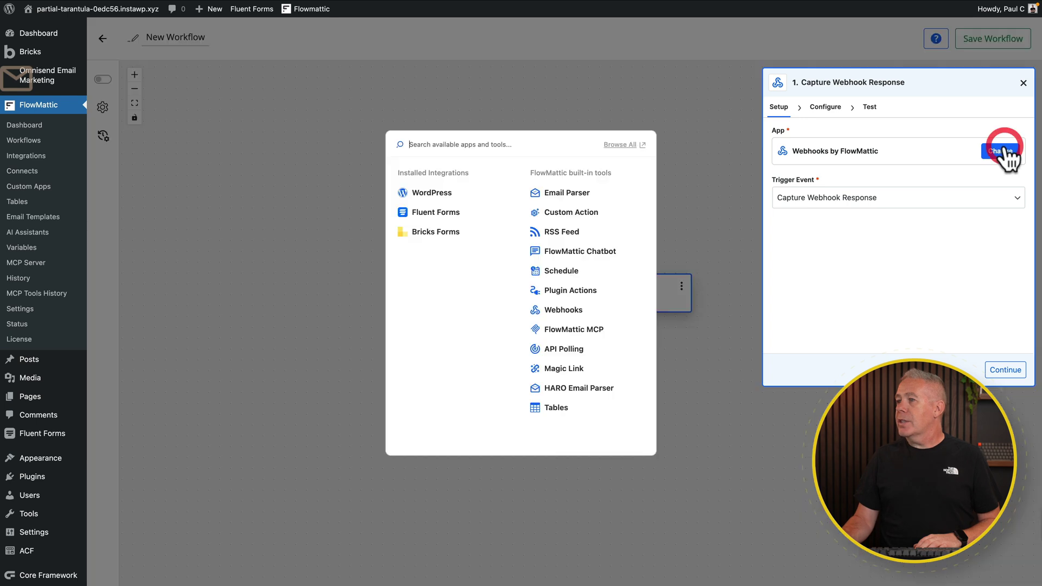
{"action": "left_click", "coordinate": [432, 232]}
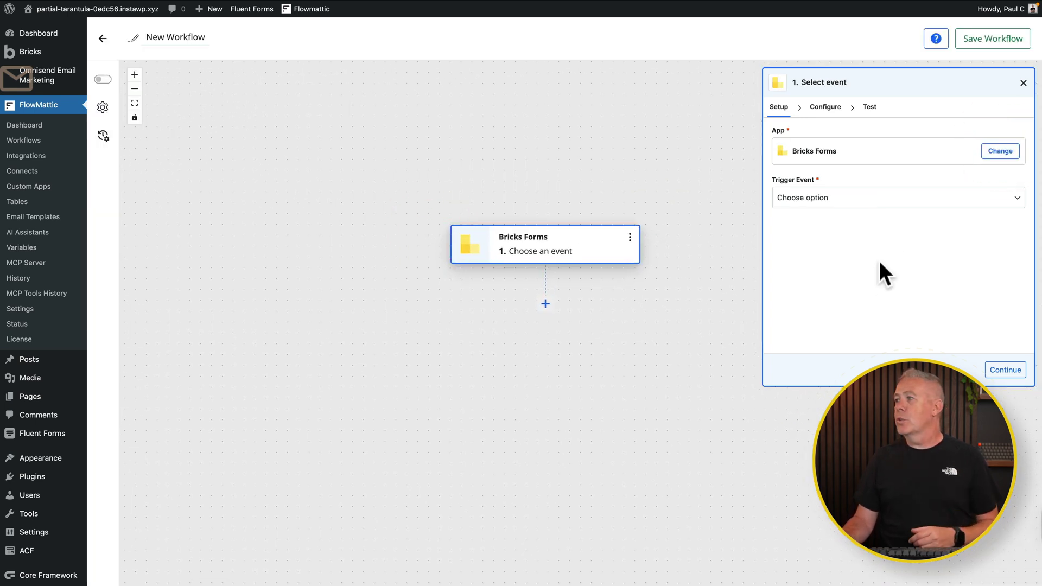
Step: Set the trigger event to New Form Submission and save the trigger without running a test
{"action": "left_click", "coordinate": [871, 203]}
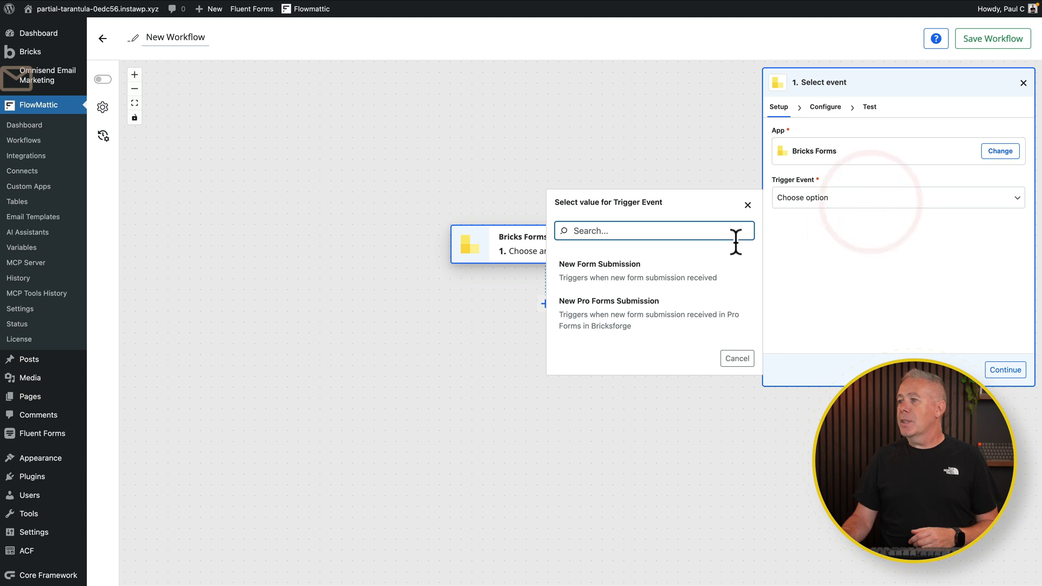
{"action": "left_click", "coordinate": [627, 285]}
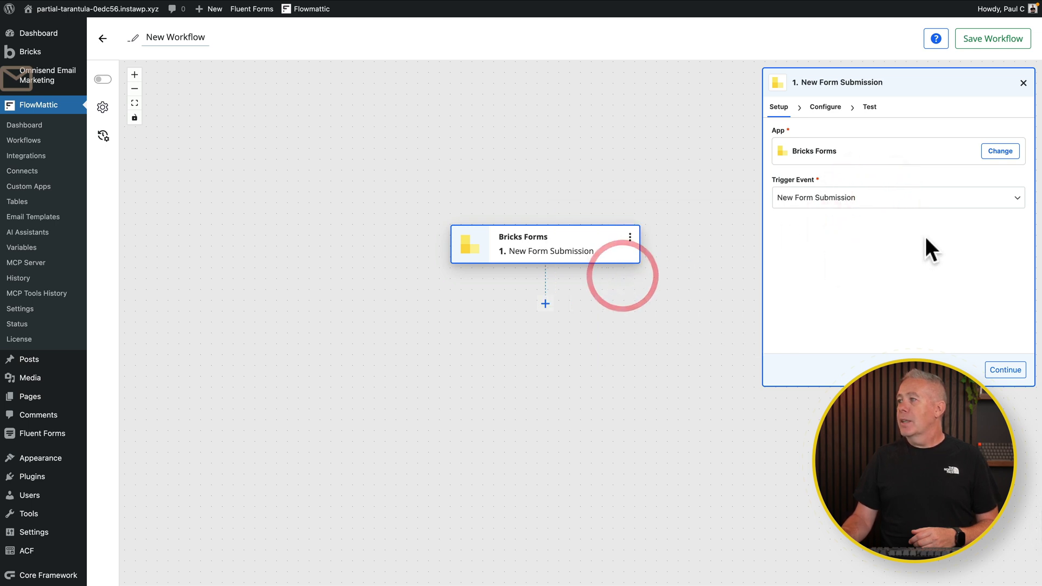
{"action": "left_click", "coordinate": [1005, 370]}
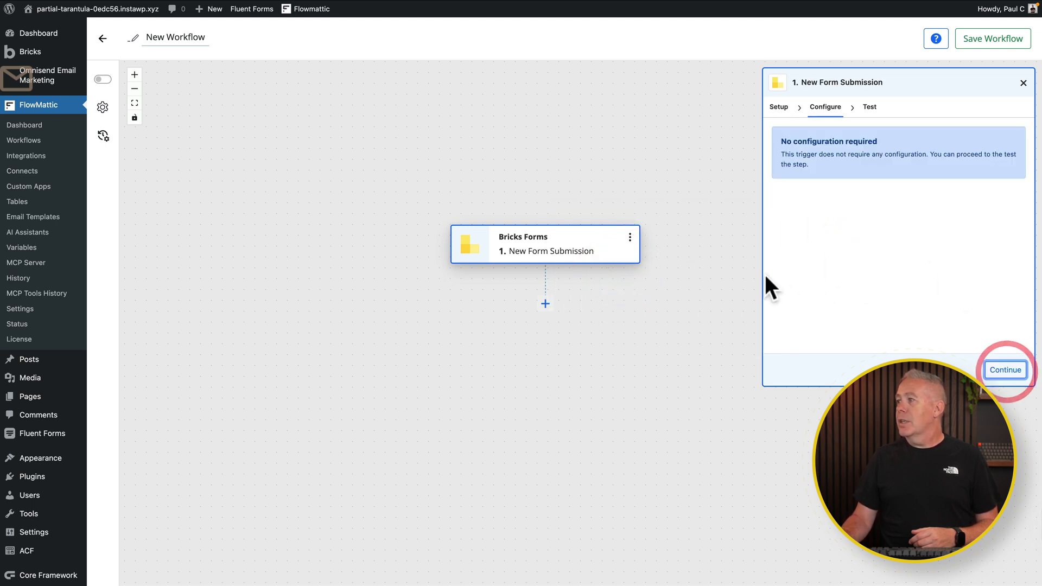
{"action": "left_click", "coordinate": [1007, 370]}
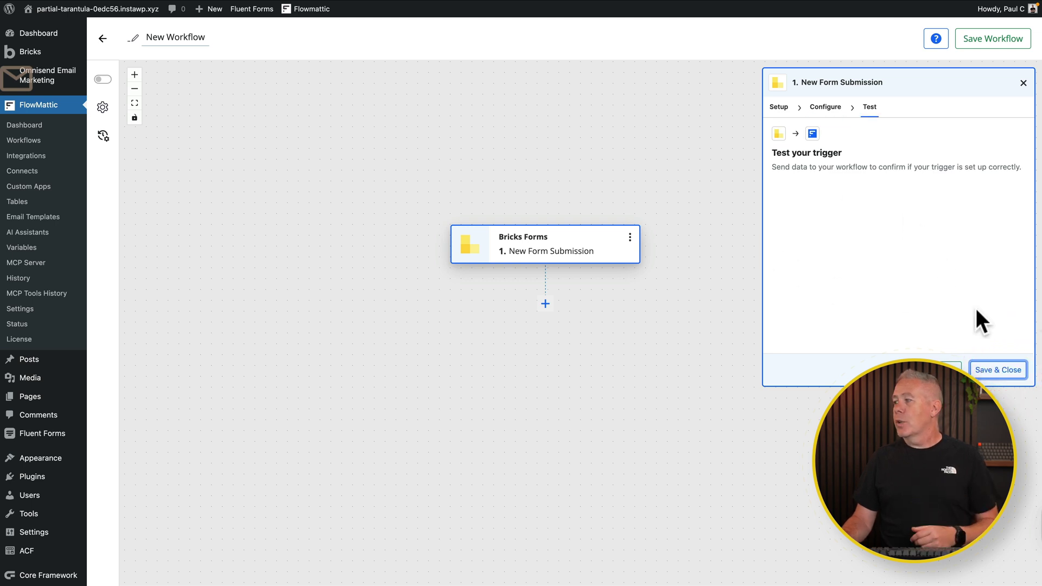
{"action": "left_click", "coordinate": [998, 371]}
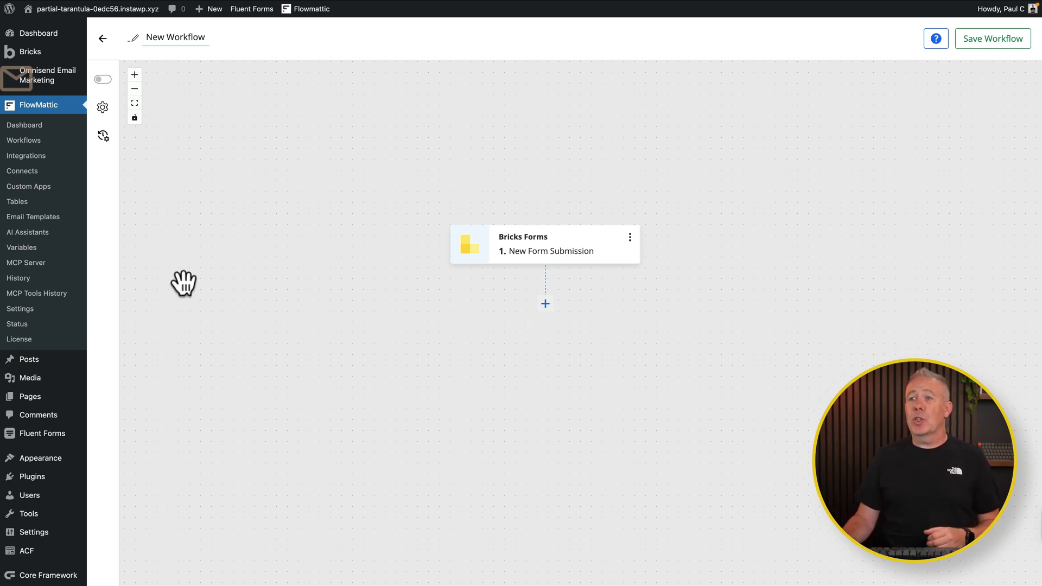
Step: Add an API action after the form submission trigger
{"action": "left_click", "coordinate": [545, 305]}
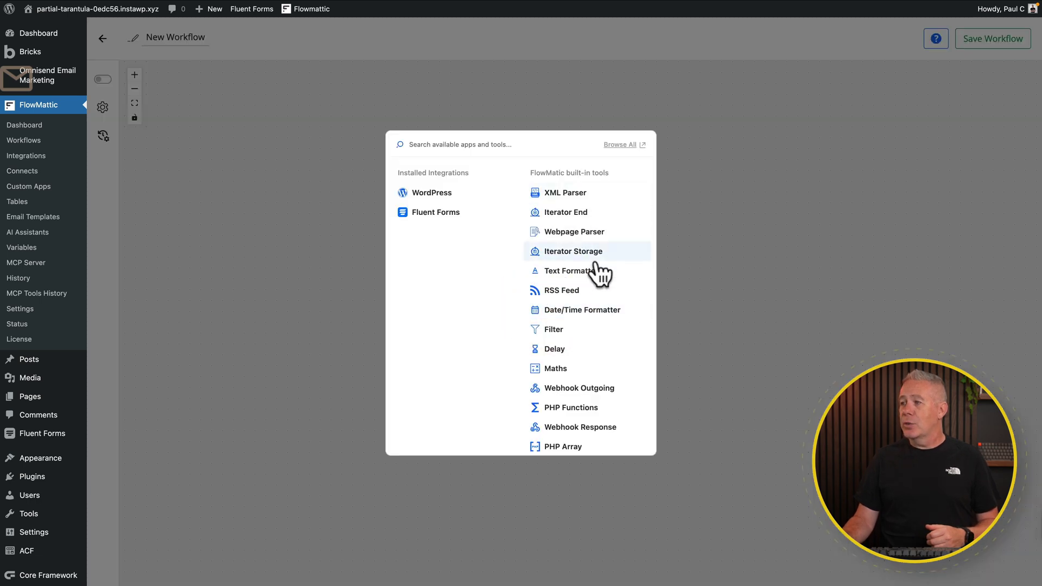
{"action": "scroll", "coordinate": [600, 379], "scroll_direction": "down", "scroll_amount": 3}
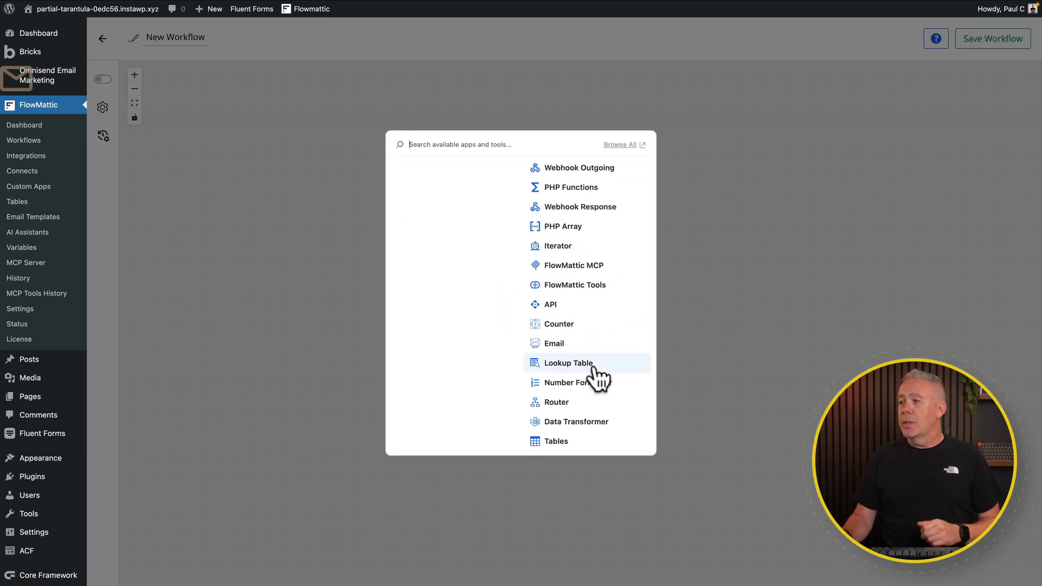
{"action": "left_click", "coordinate": [549, 303]}
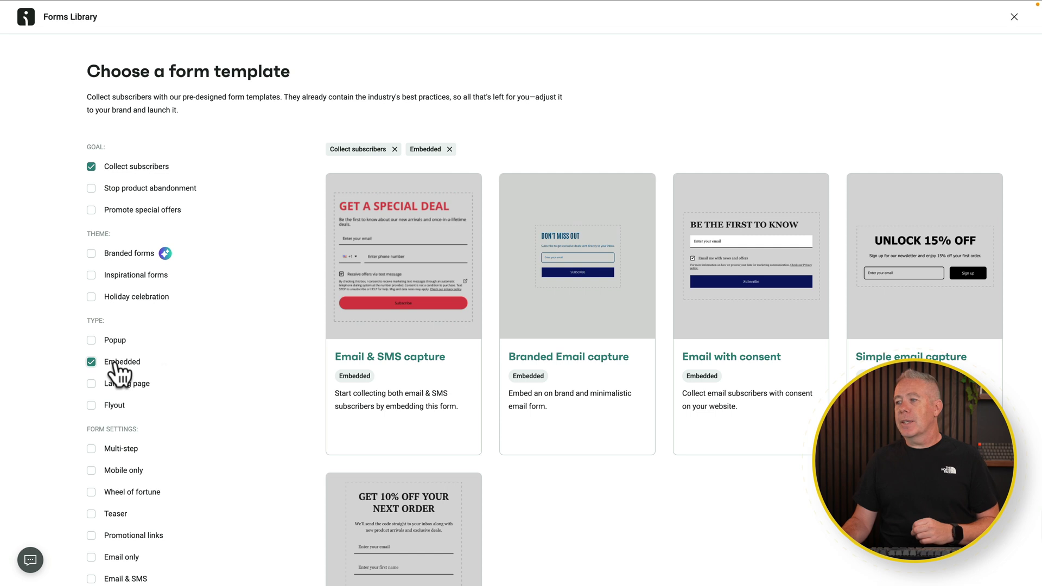
Step: In the Omnisend forms library, start a form from the embedded "Email with consent" template
{"action": "scroll", "coordinate": [589, 516], "scroll_direction": "down", "scroll_amount": 3}
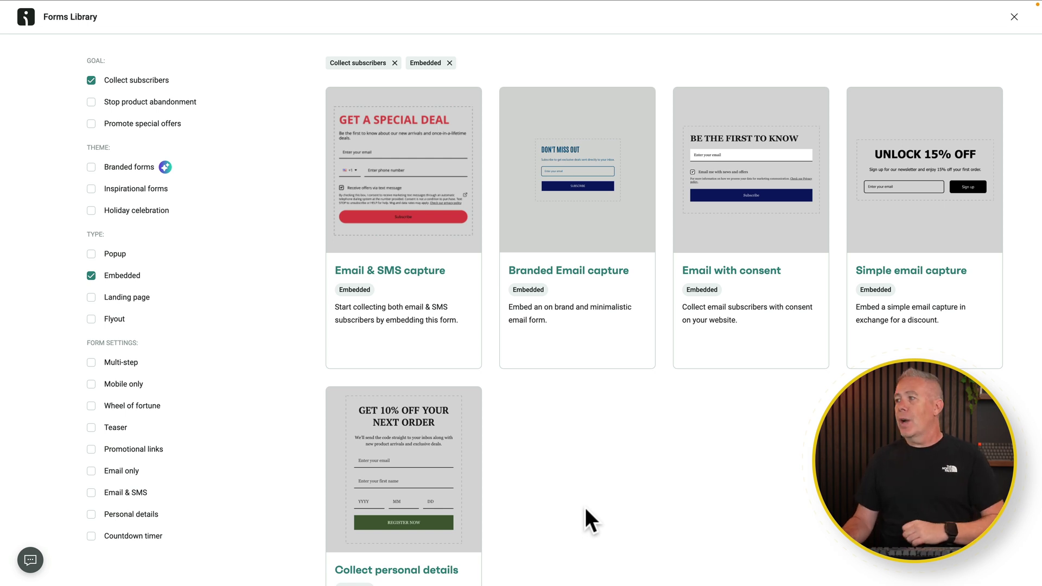
{"action": "mouse_move", "coordinate": [793, 353]}
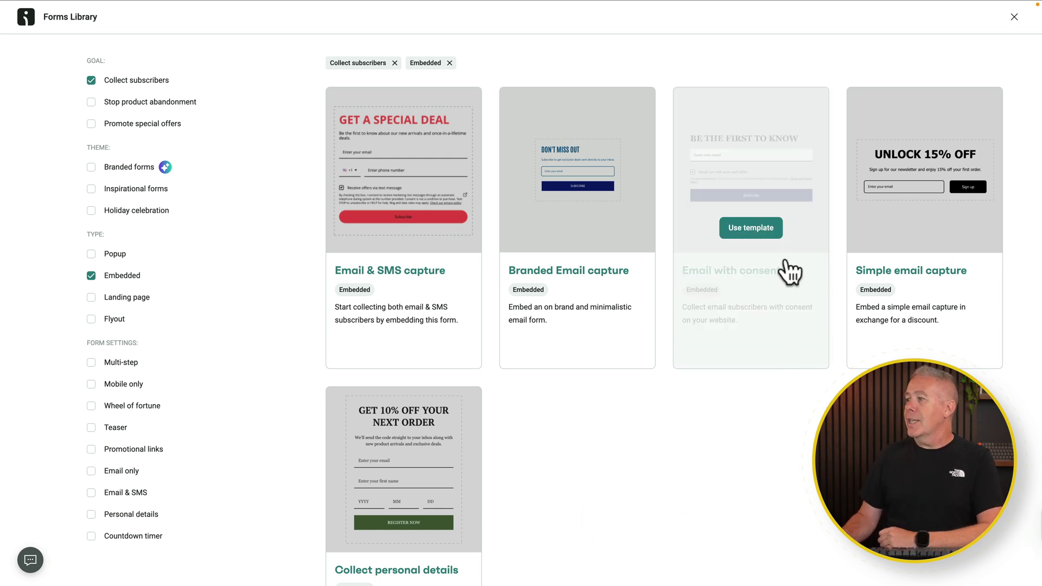
{"action": "left_click", "coordinate": [757, 229]}
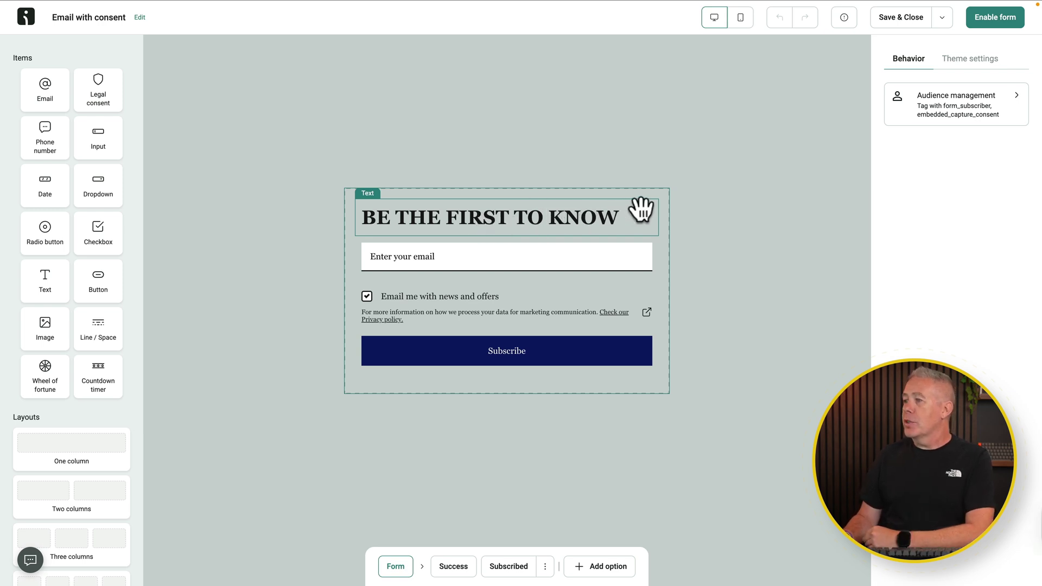
Step: Review the form's audience management options and the field and layout theme settings
{"action": "left_click", "coordinate": [950, 109]}
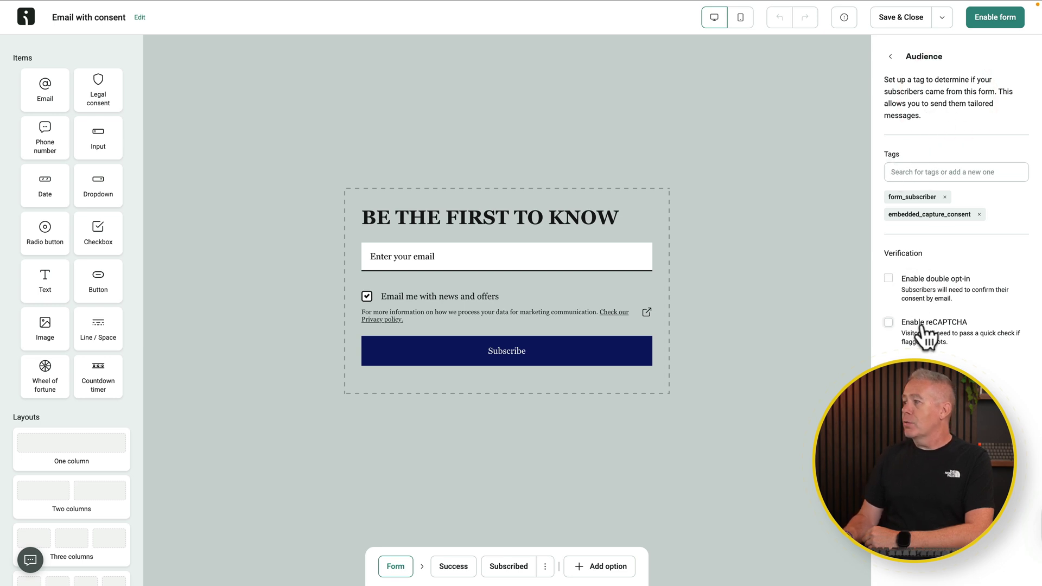
{"action": "left_click", "coordinate": [890, 57]}
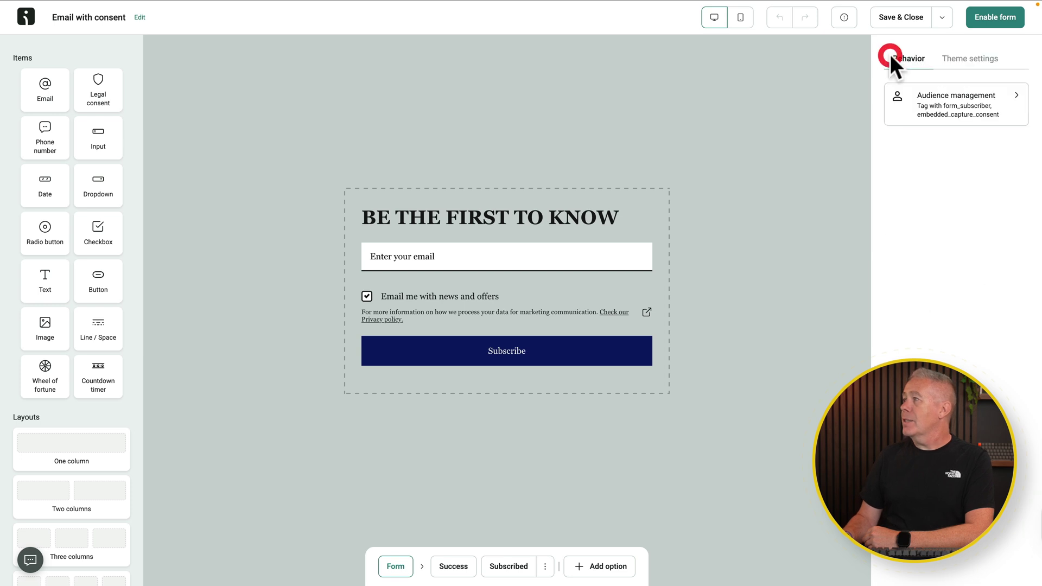
{"action": "left_click", "coordinate": [968, 60]}
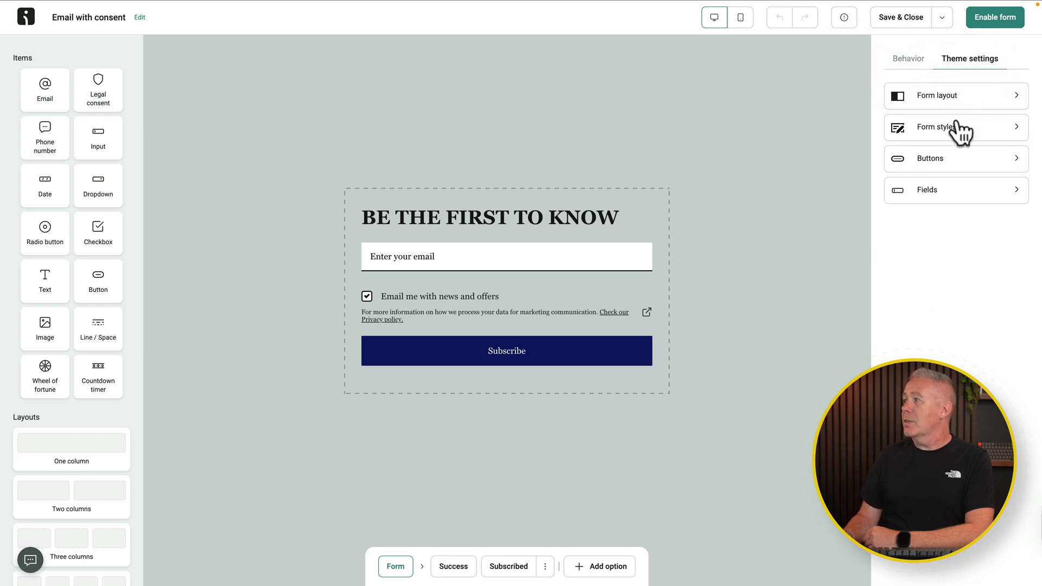
{"action": "left_click", "coordinate": [951, 197]}
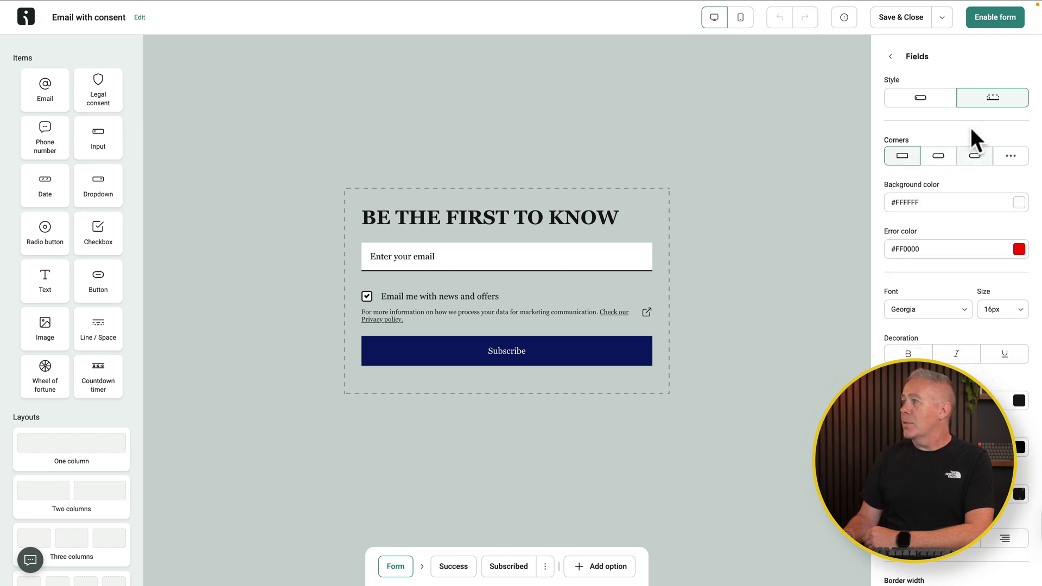
{"action": "left_click", "coordinate": [891, 57]}
{"action": "left_click", "coordinate": [923, 93]}
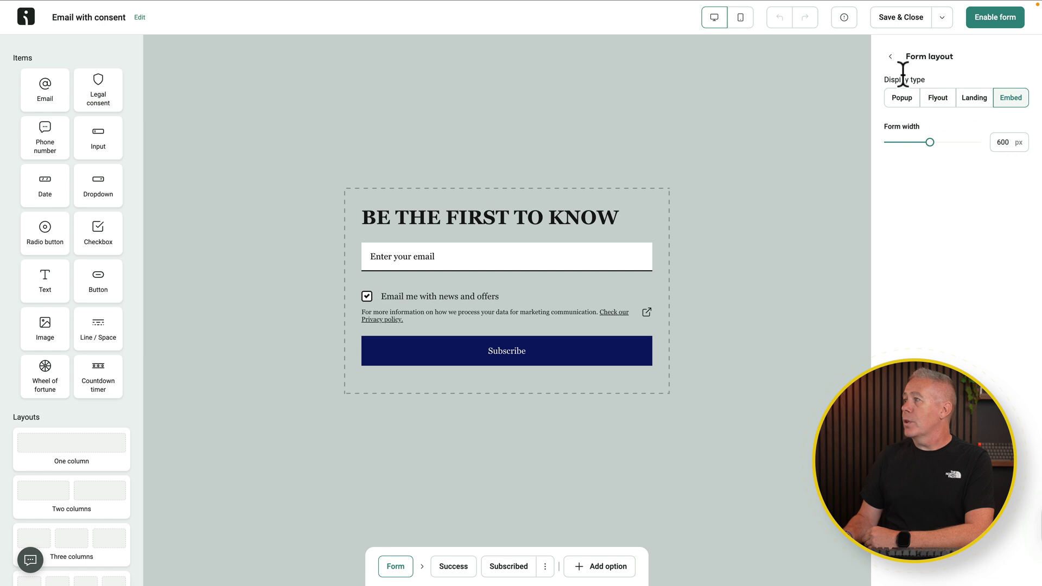
{"action": "left_click", "coordinate": [891, 57]}
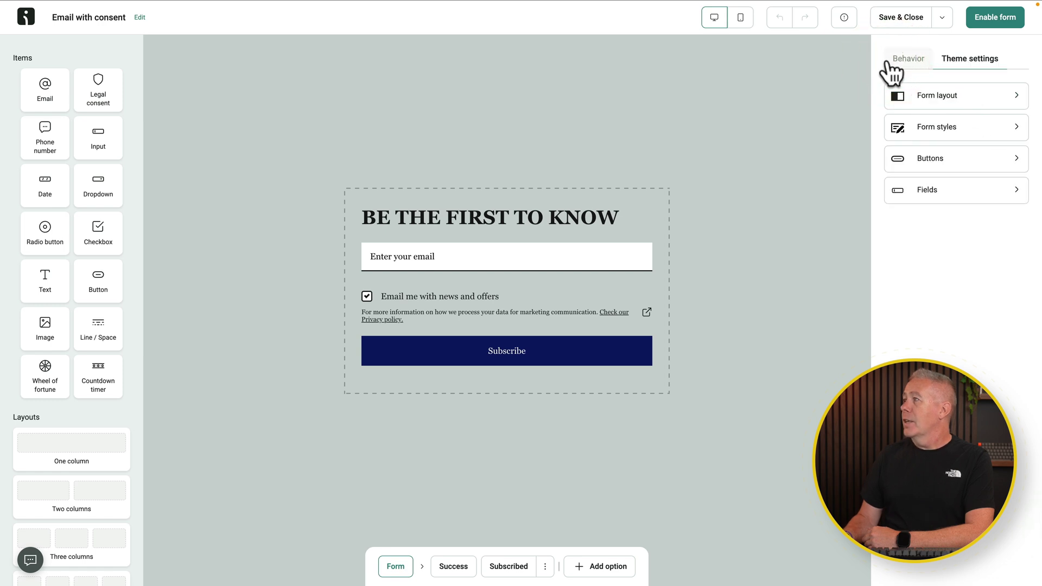
{"action": "left_click", "coordinate": [994, 22]}
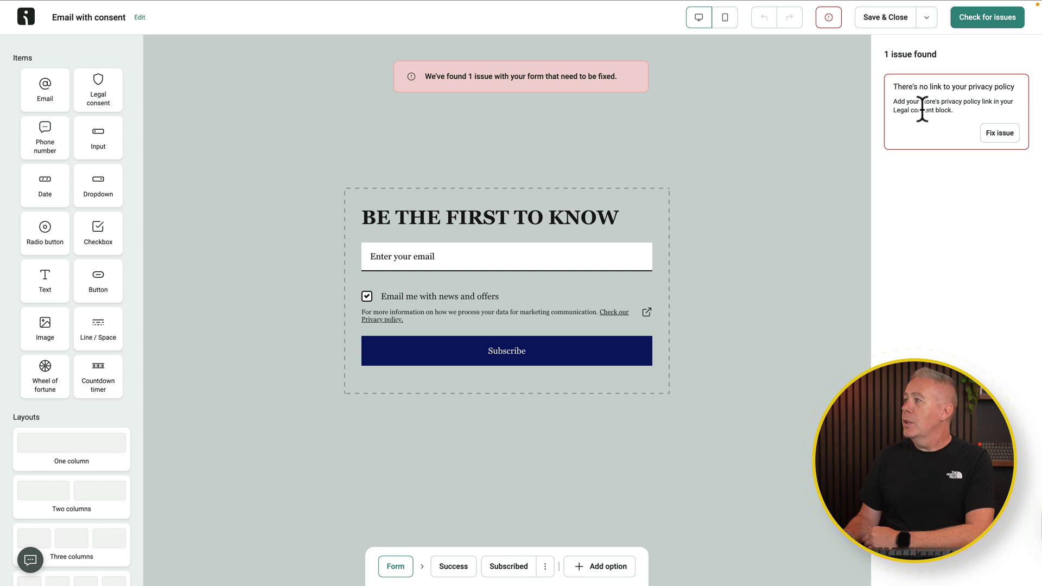
{"action": "left_click", "coordinate": [1003, 133]}
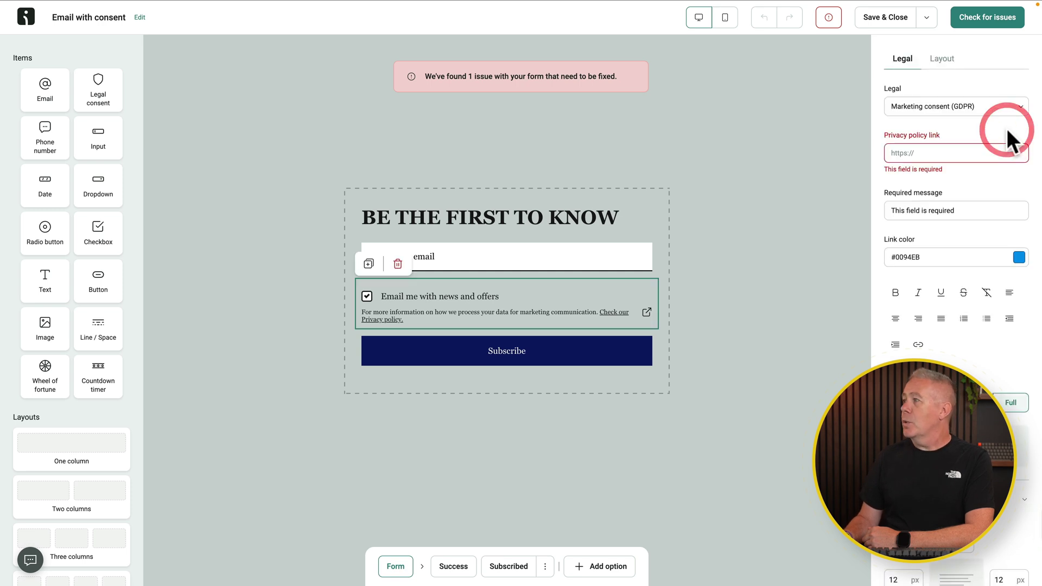
{"action": "left_click", "coordinate": [945, 153]}
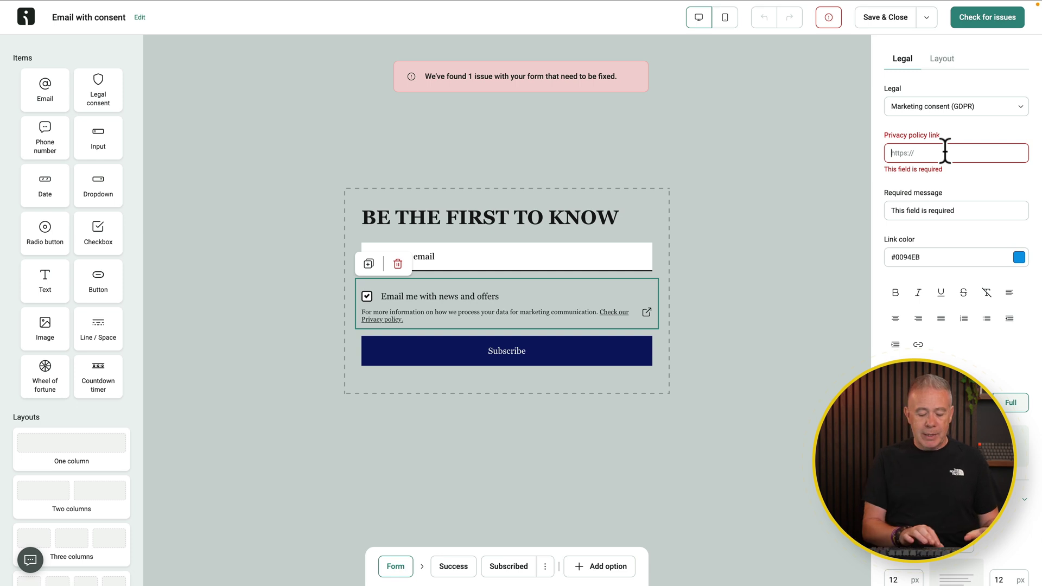
{"action": "type", "text": "https://wptuts.co.uk/privacy"}
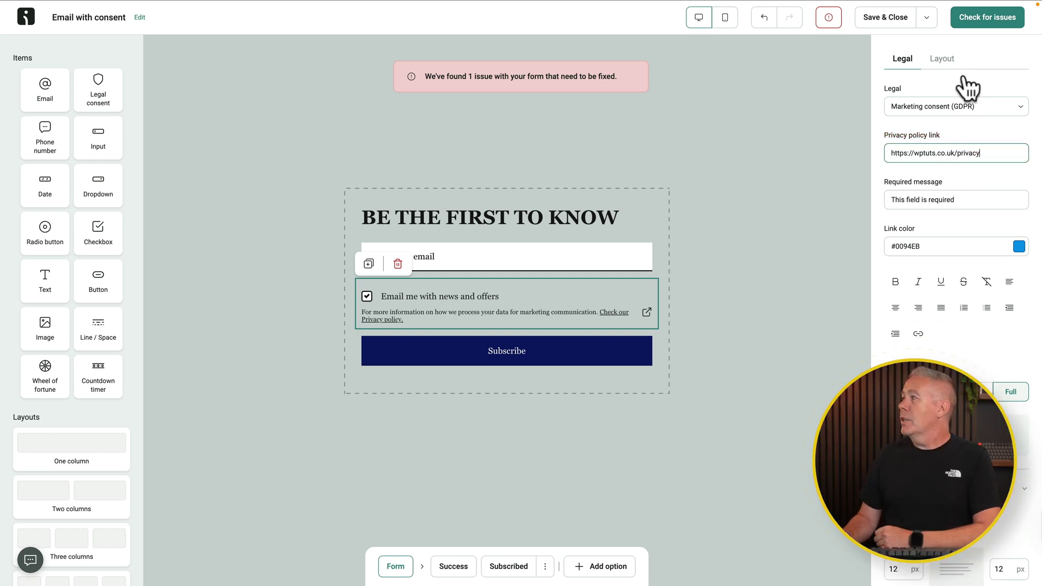
{"action": "left_click", "coordinate": [988, 17]}
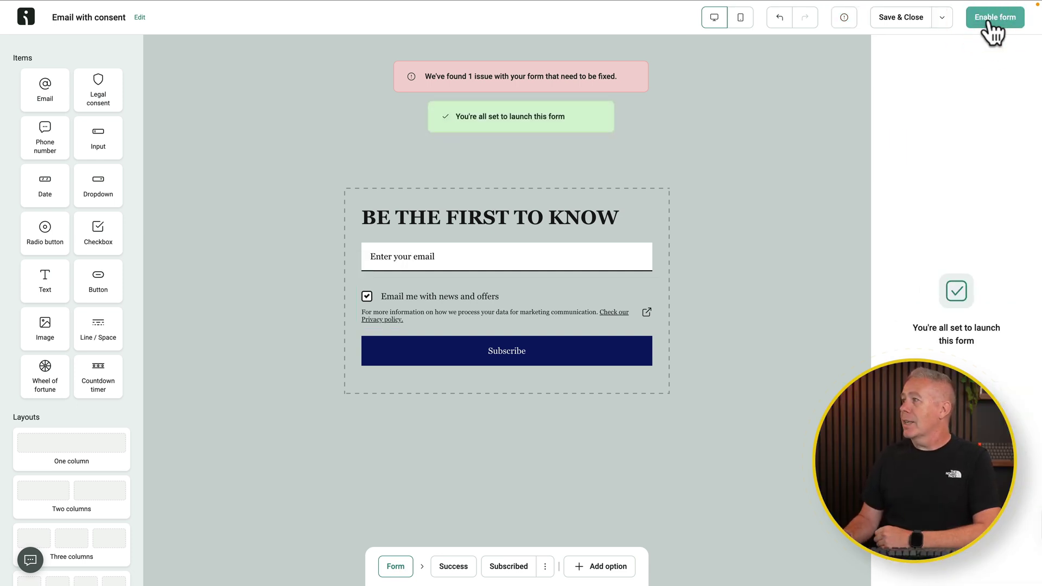
Step: Enable the "Email with consent" form and copy its website embed code
{"action": "left_click", "coordinate": [988, 22]}
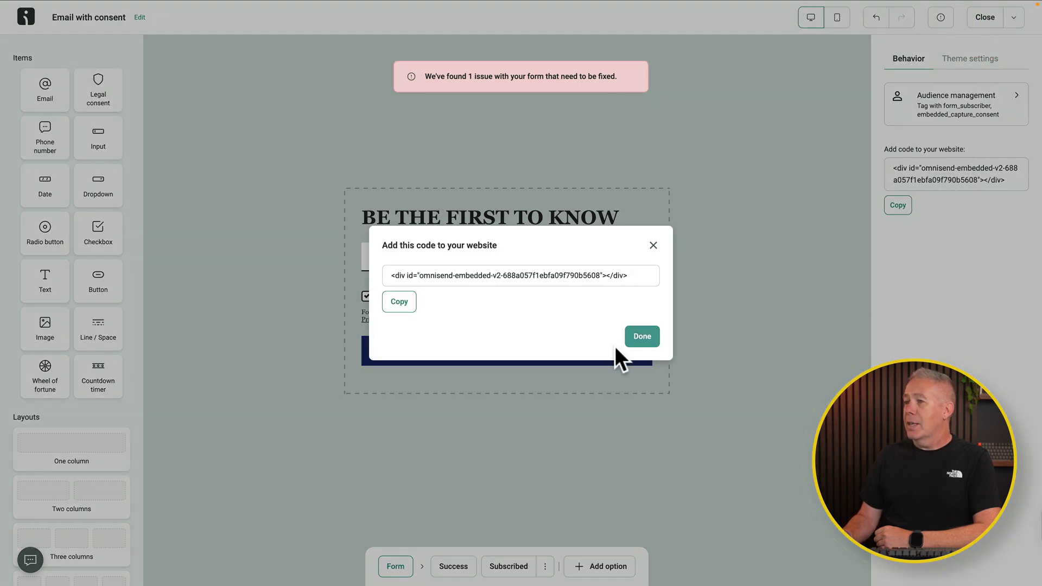
{"action": "left_click", "coordinate": [400, 305]}
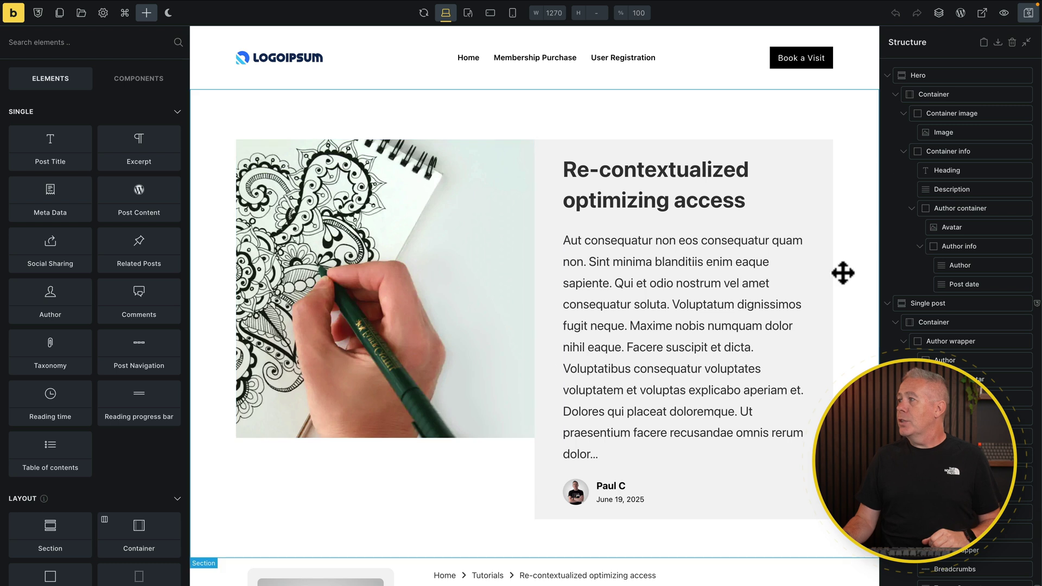
Step: Switch to the single post template in Bricks and insert a Code element between the post content and the previous post navigation
{"action": "left_click", "coordinate": [887, 76]}
{"action": "left_click", "coordinate": [888, 93]}
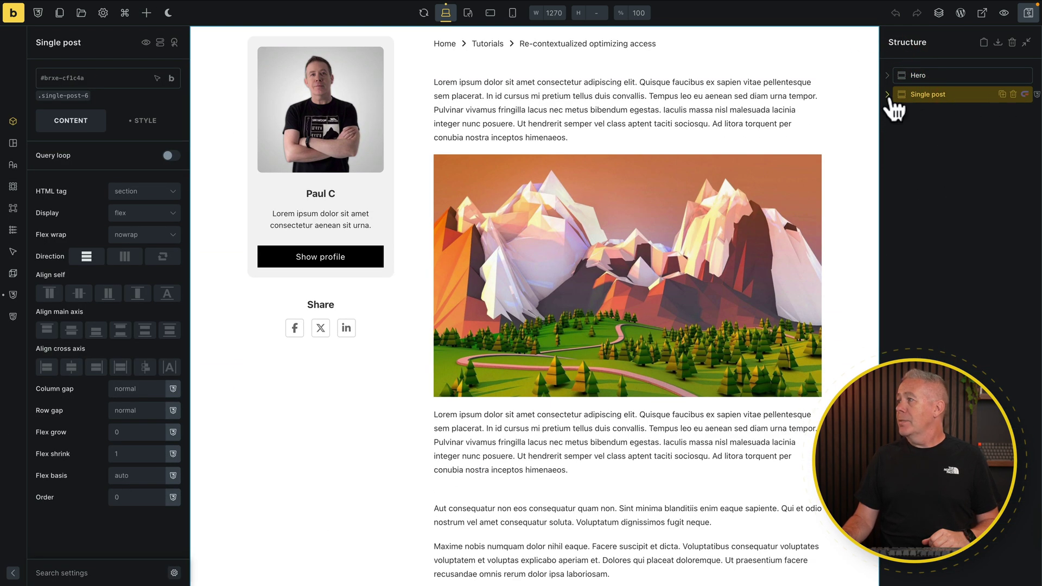
{"action": "left_click", "coordinate": [887, 94]}
{"action": "left_click", "coordinate": [146, 13]}
{"action": "left_click", "coordinate": [93, 42]}
{"action": "type", "text": "code"}
{"action": "left_click_drag", "start_coordinate": [41, 133], "coordinate": [569, 505]}
{"action": "scroll", "coordinate": [602, 491], "scroll_direction": "down", "scroll_amount": 15}
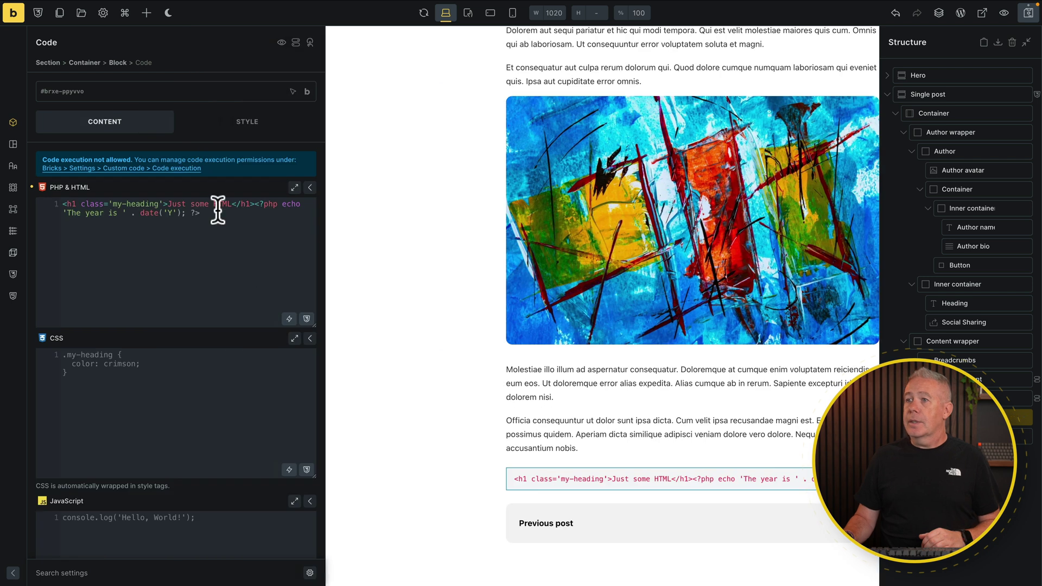
Step: Replace the Code element's sample PHP & HTML with the copied Omnisend embed code and try the form's email field on the live post
{"action": "left_click_drag", "start_coordinate": [217, 214], "coordinate": [59, 192]}
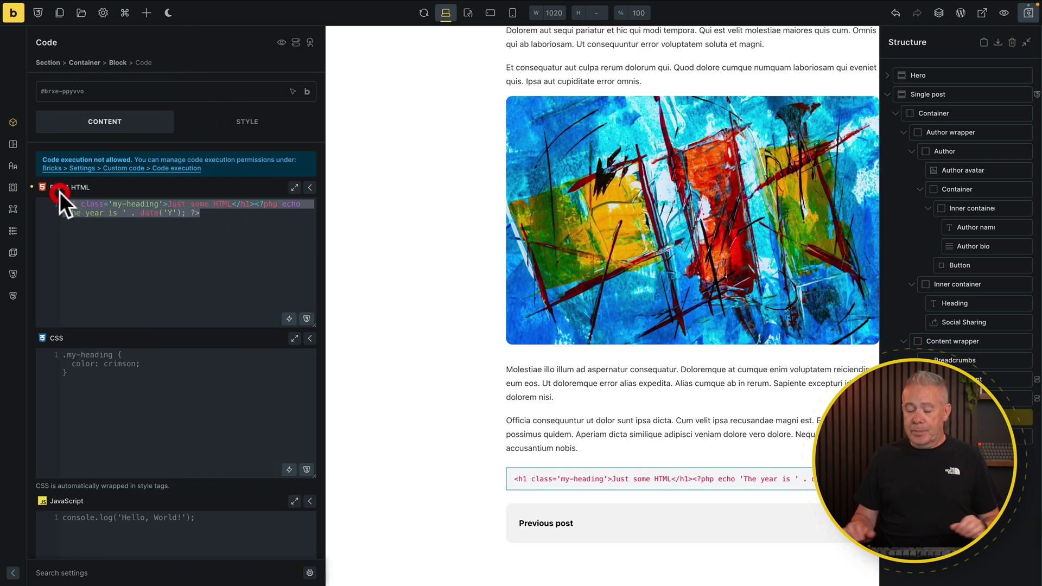
{"action": "key", "text": "ctrl+v"}
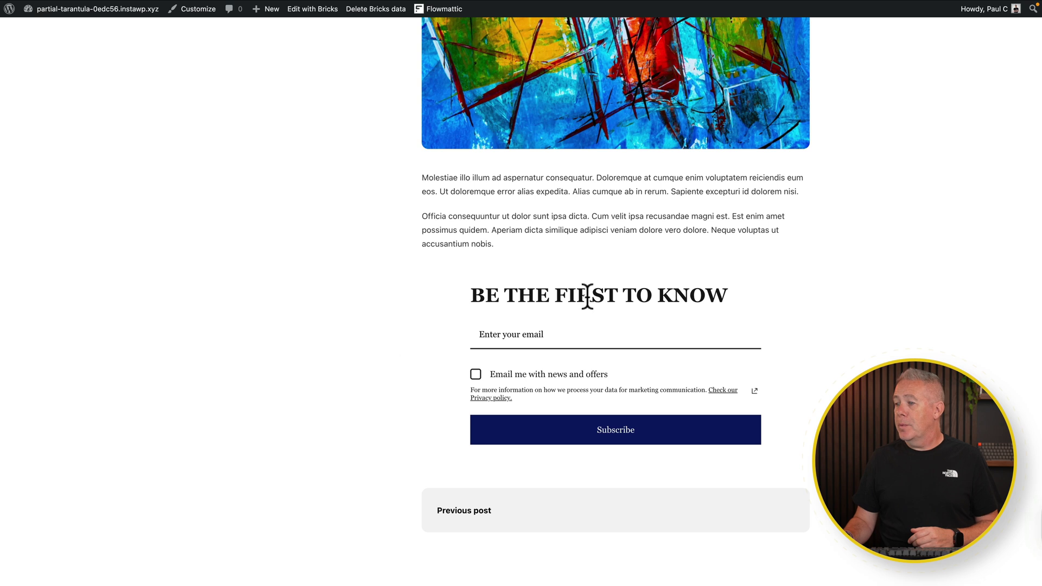
{"action": "left_click", "coordinate": [507, 335]}
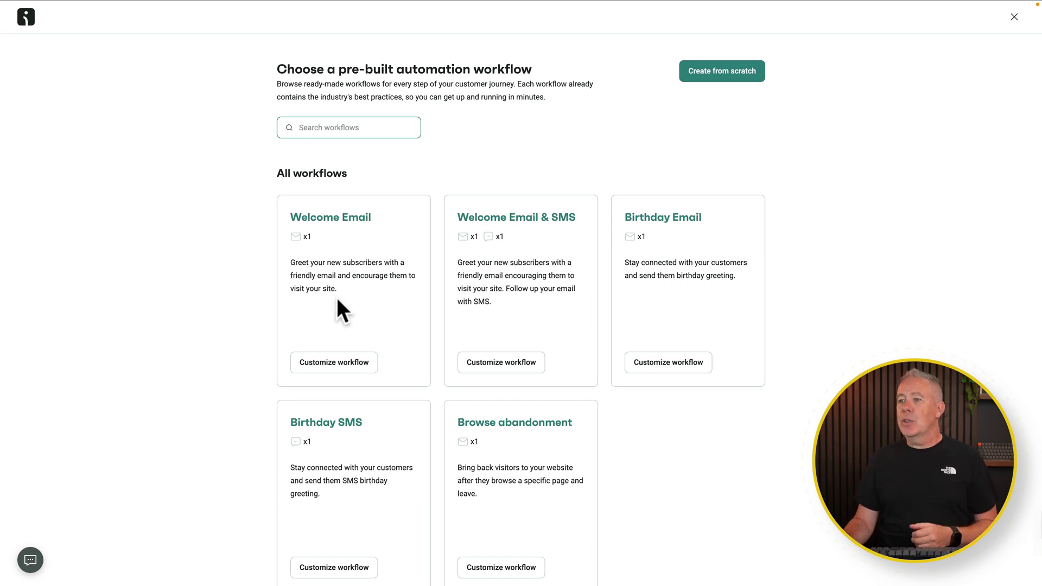
Step: Switch to Omnisend, customize the pre-built Welcome Email workflow, and open its welcome message for editing
{"action": "left_click", "coordinate": [348, 367]}
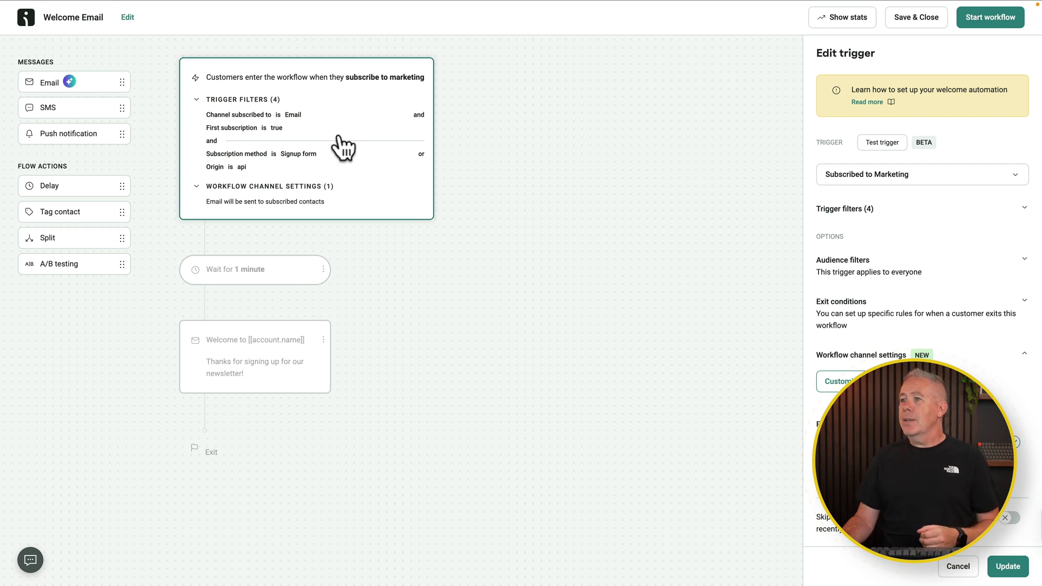
{"action": "left_click", "coordinate": [298, 274]}
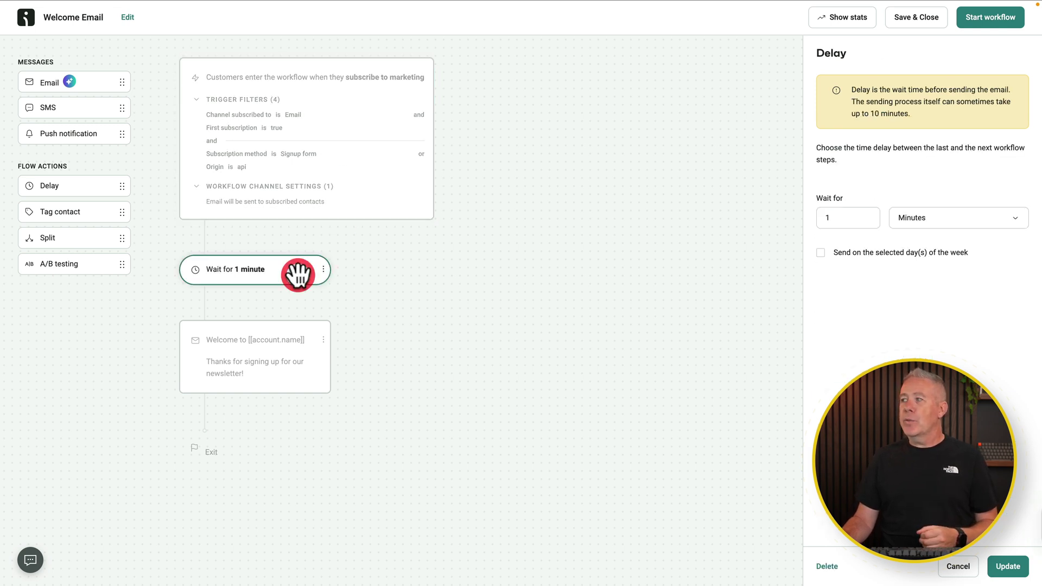
{"action": "left_click", "coordinate": [292, 343]}
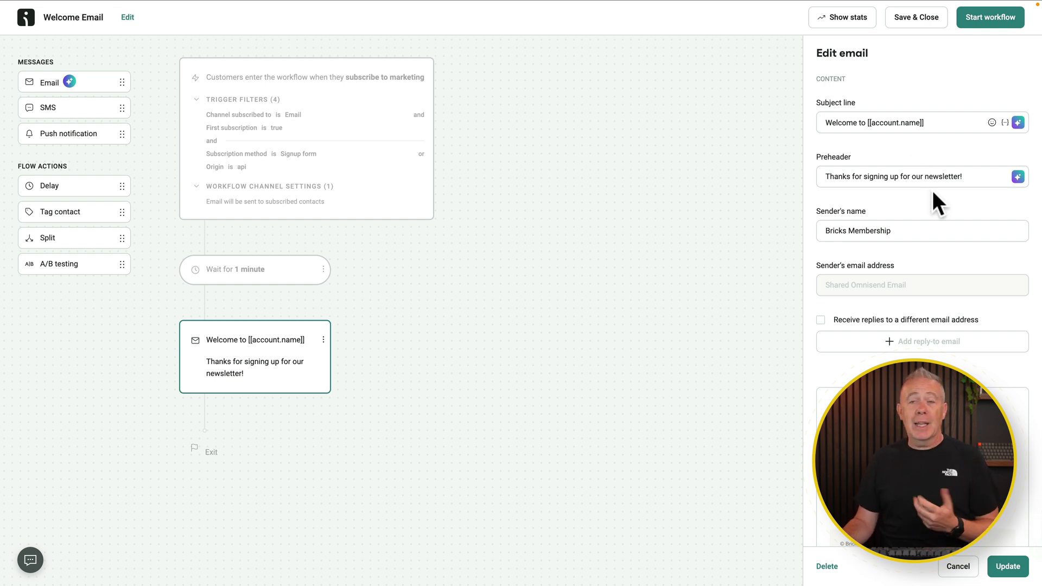
Step: Prompt Omnisend AI for "a friendly and engaging subject line welcoming a new subscriber" and apply the "Welcome to the Family!" suggestion with the contact's first-name tag
{"action": "left_click", "coordinate": [1018, 123]}
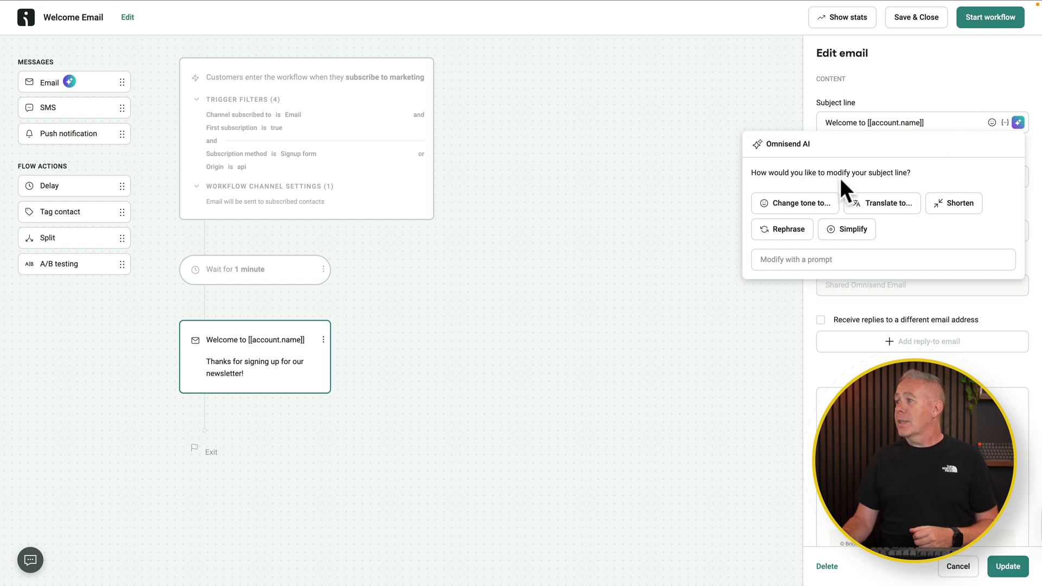
{"action": "left_click", "coordinate": [788, 261]}
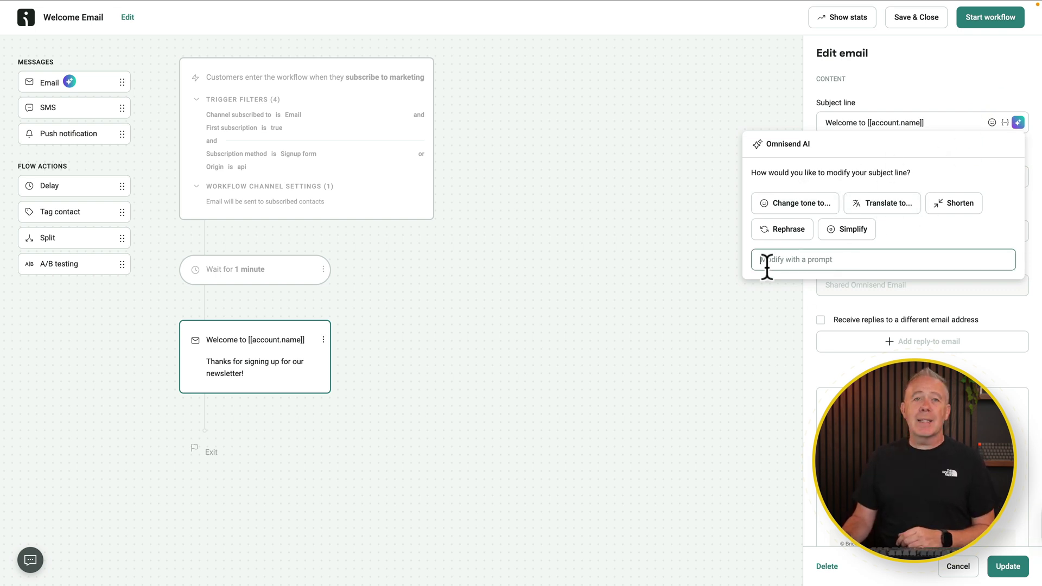
{"action": "key", "text": "ctrl+v"}
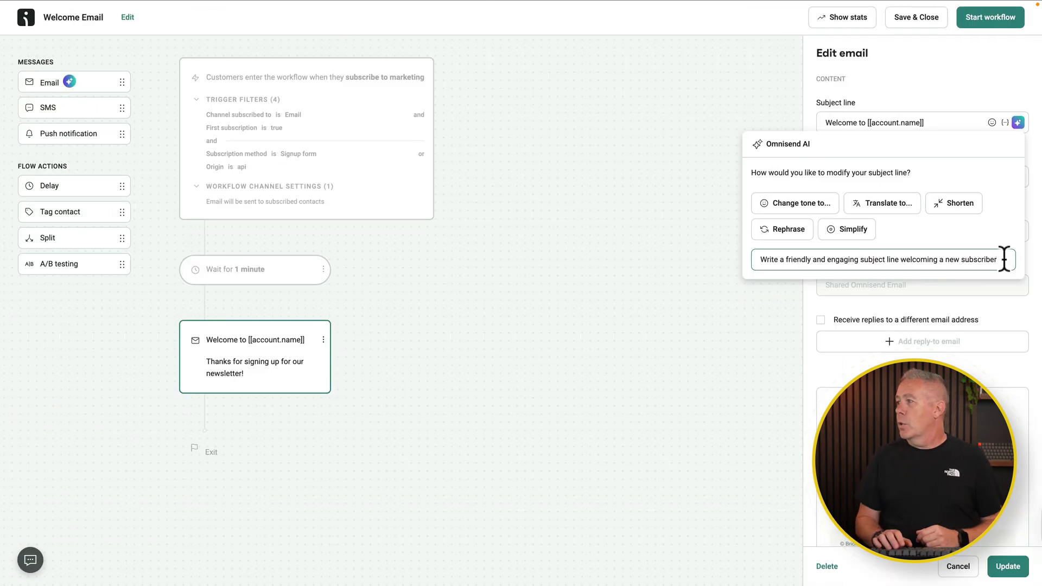
{"action": "key", "text": "Return"}
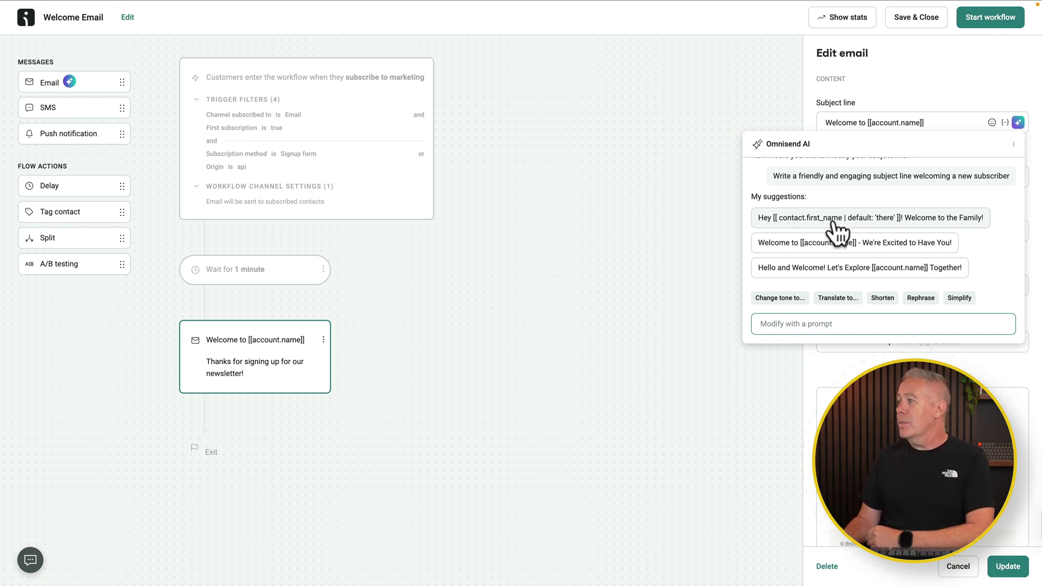
{"action": "left_click", "coordinate": [904, 220]}
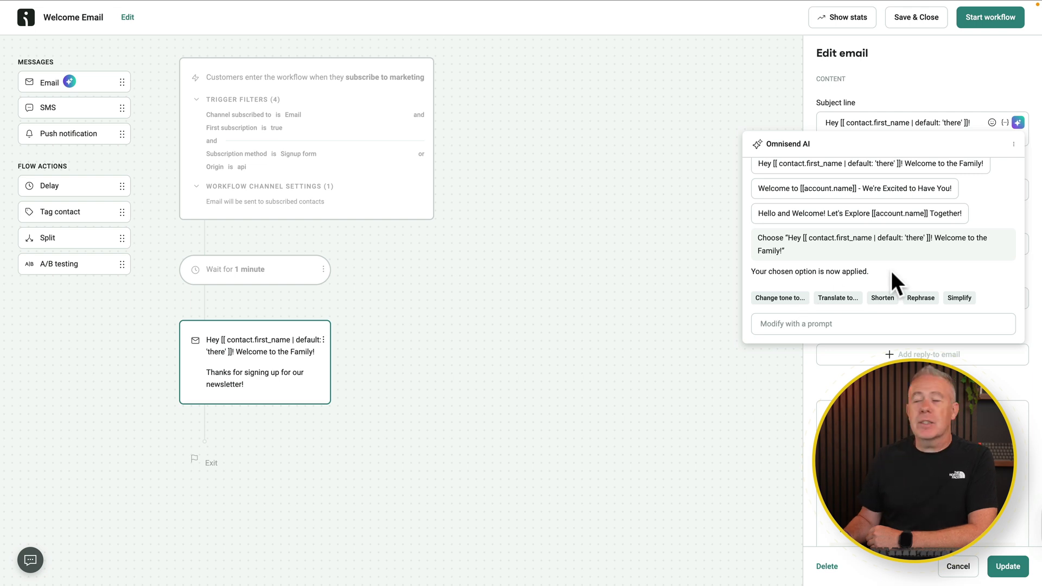
Step: Leave the welcome message's settings and start the Welcome Email workflow
{"action": "left_click", "coordinate": [1037, 225]}
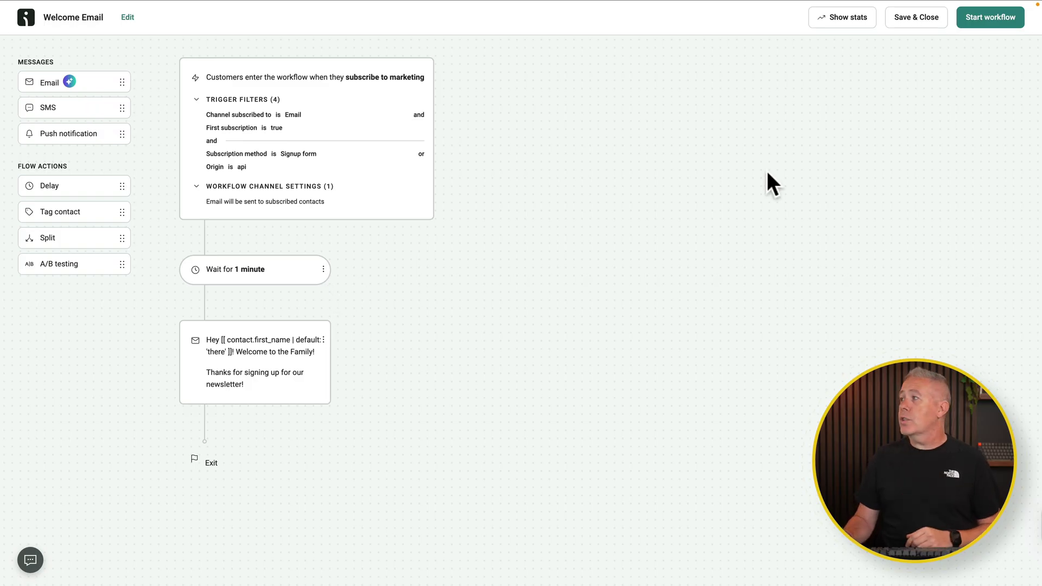
{"action": "left_click", "coordinate": [990, 22]}
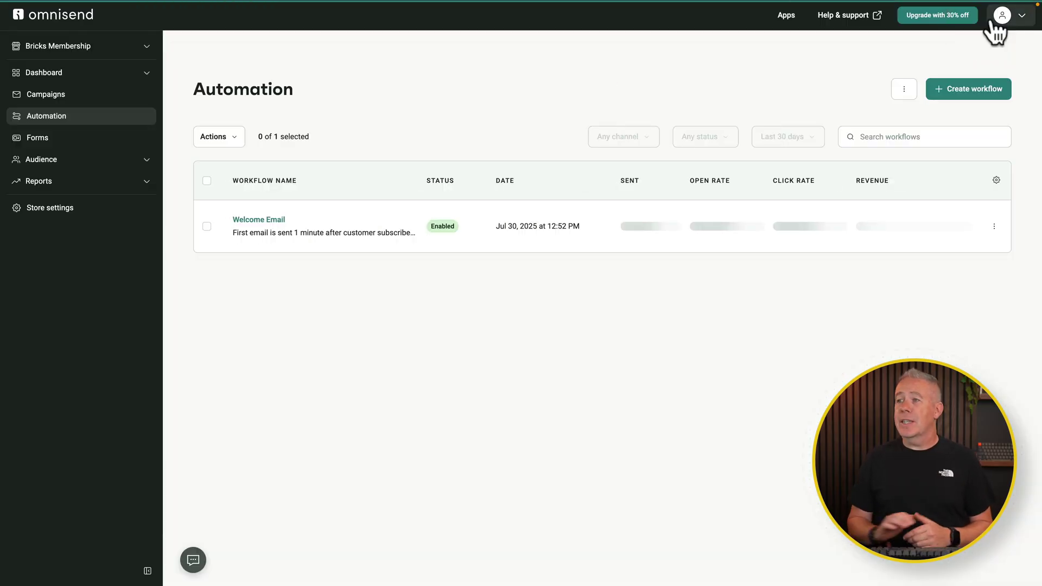